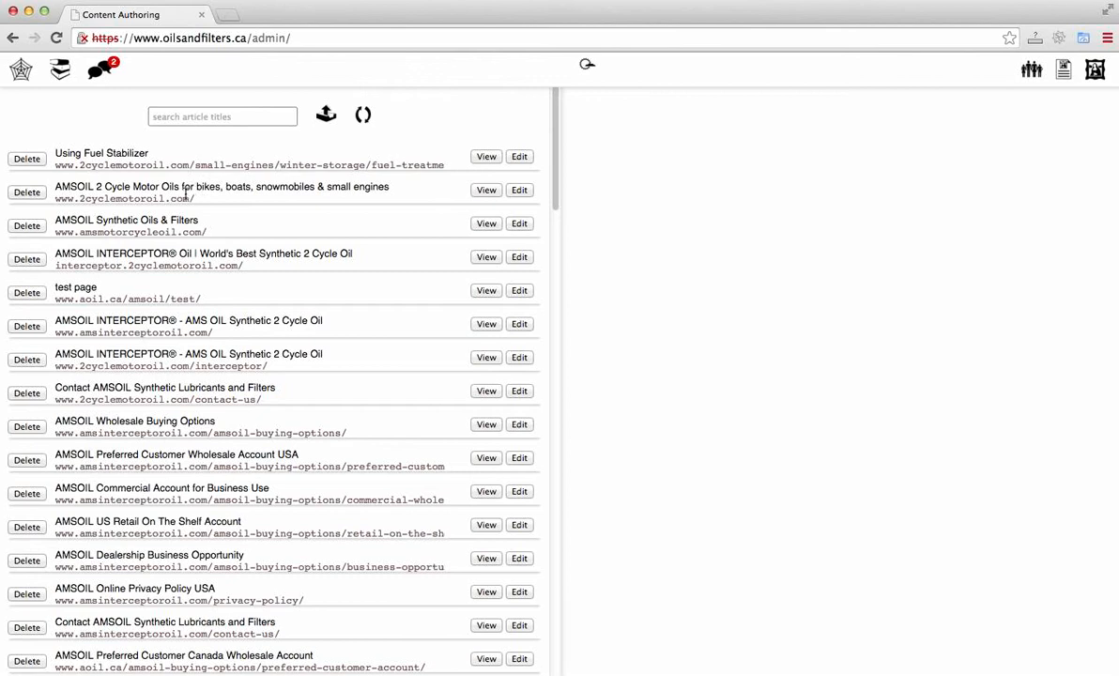
Open the article "AMSOIL 2 Cycle Motor Oils for bikes, boats, snowmobiles & small engines" for editing and look through its content.
left_click(518, 191)
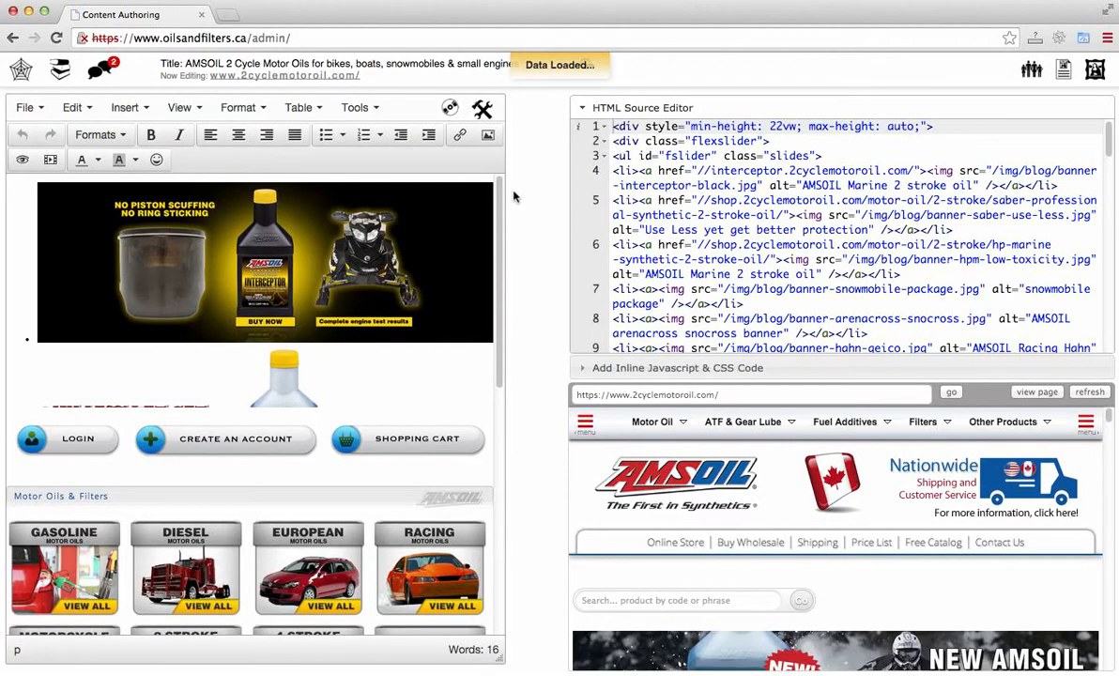
scroll(342, 372, "down", 7)
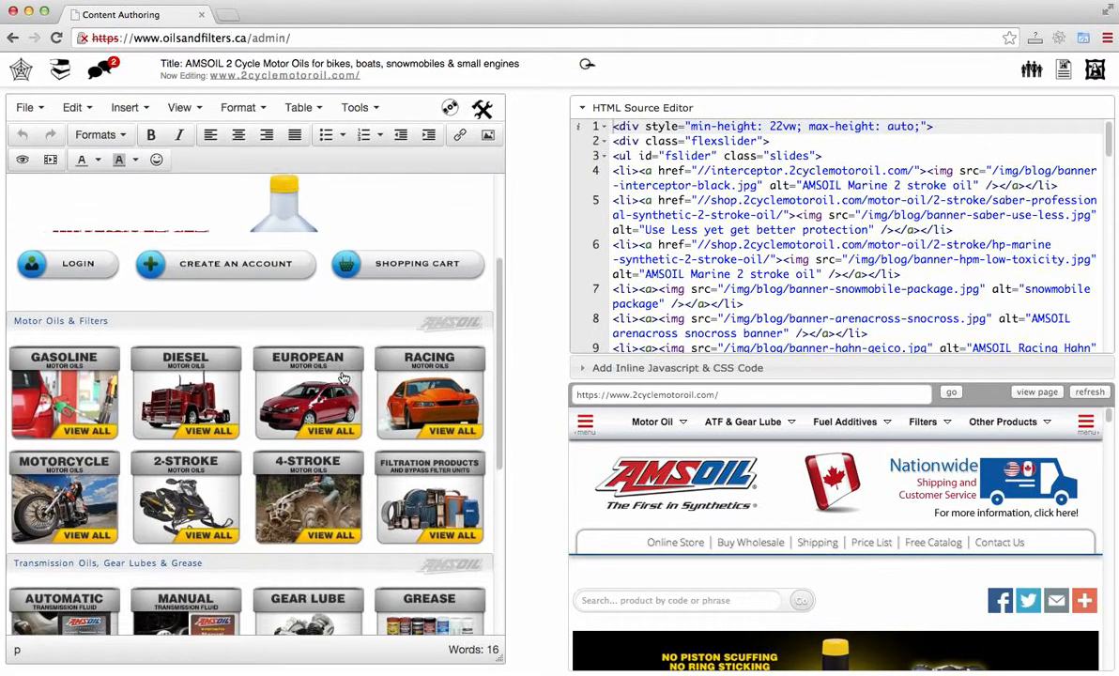
scroll(344, 378, "down", 3)
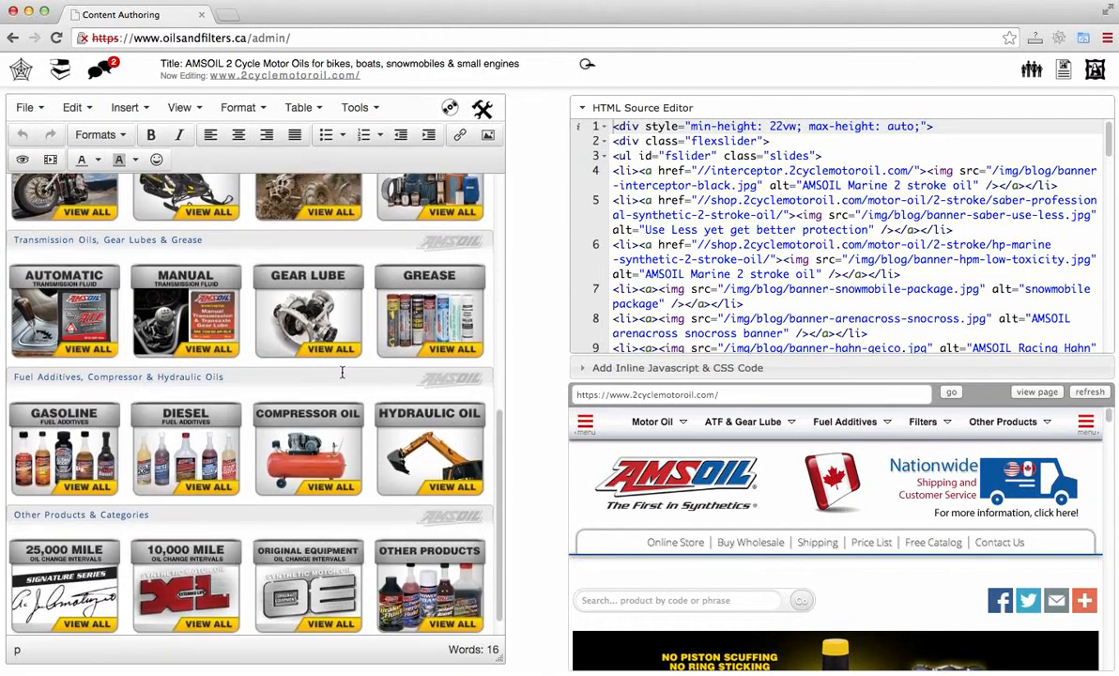
scroll(343, 378, "up", 10)
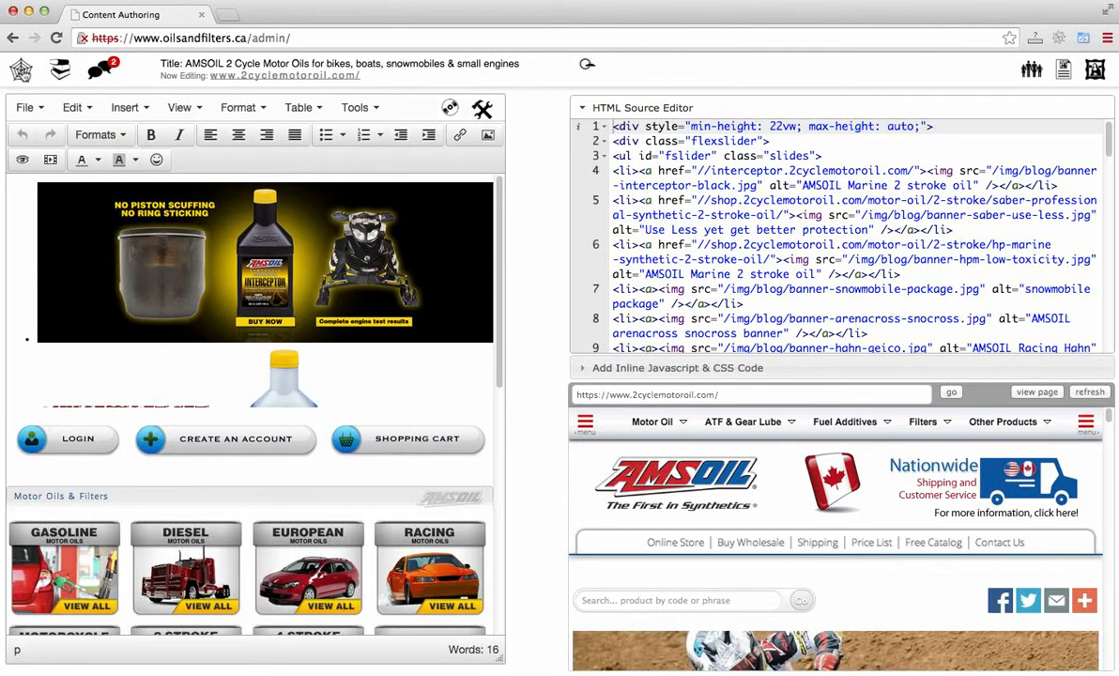
Select saber.2cyclemotoroil.com among the domains to manage and go back to the article list.
left_click(21, 69)
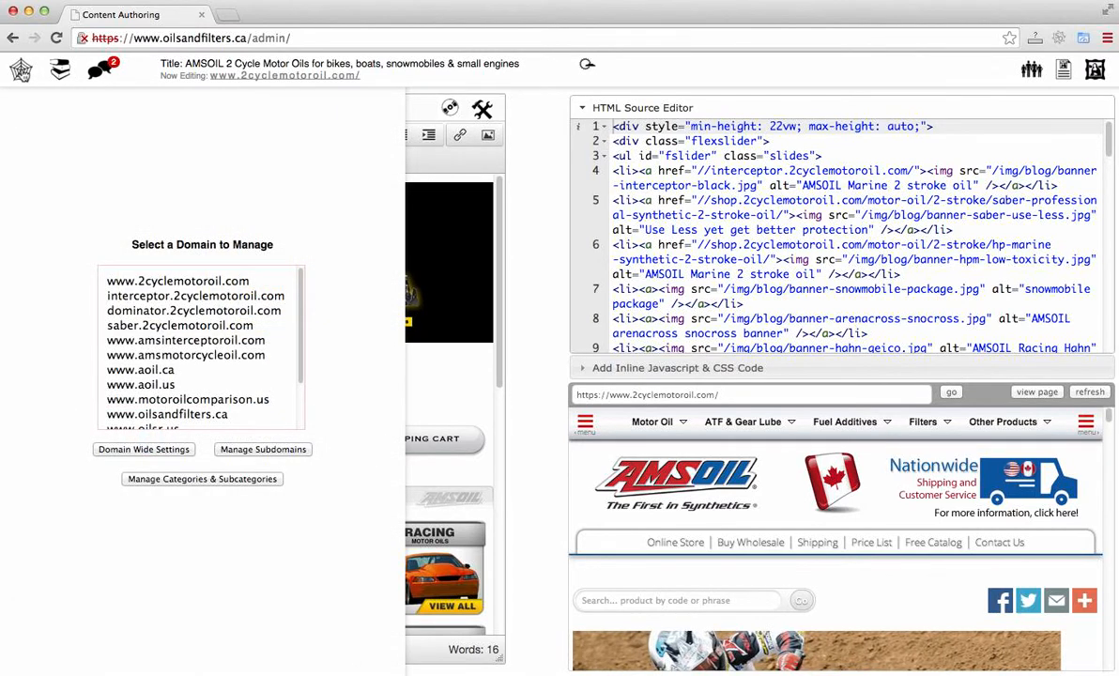
left_click(200, 326)
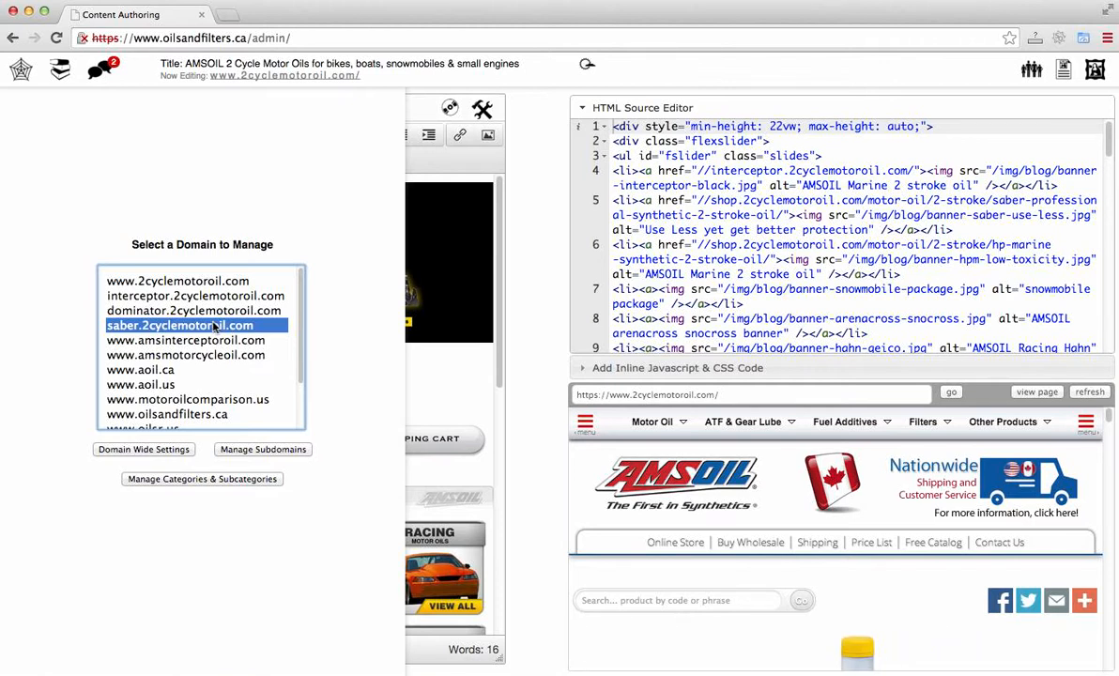
left_click(60, 72)
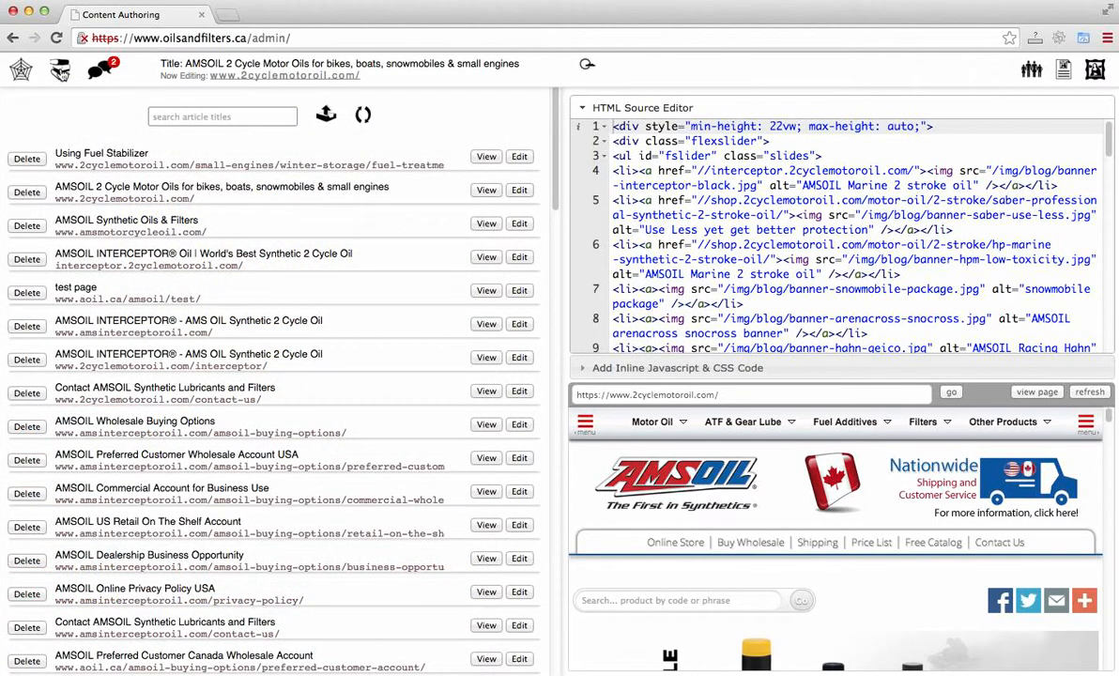
Start a new article and assign it to the domain saber.2cyclemotoroil.com.
left_click(327, 117)
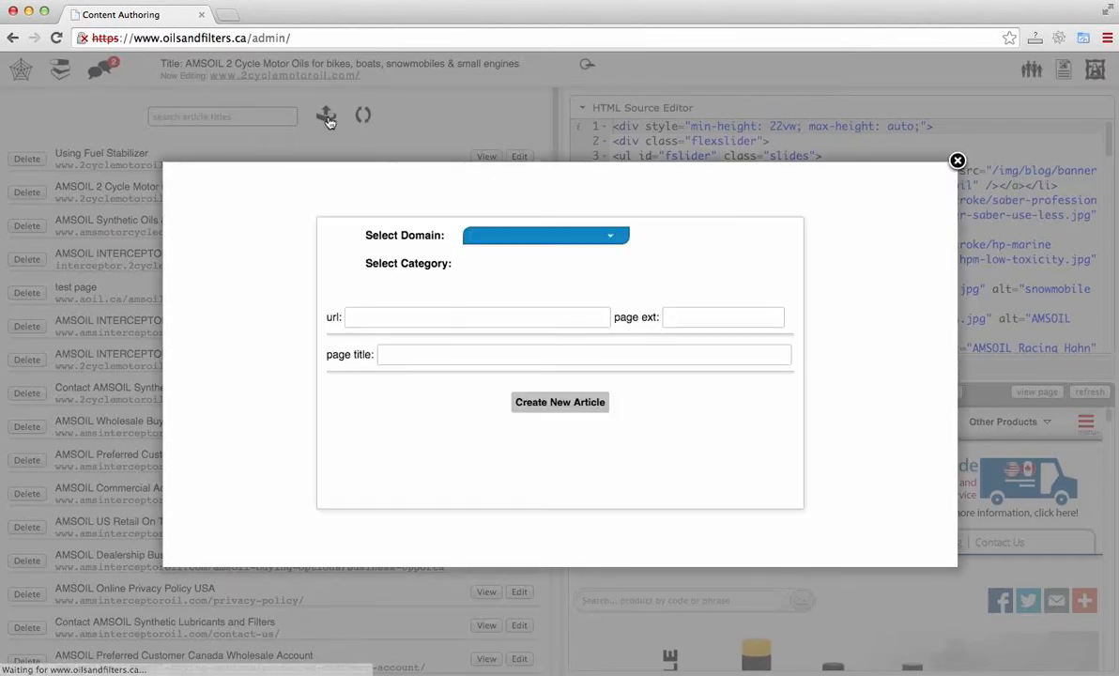
left_click(552, 236)
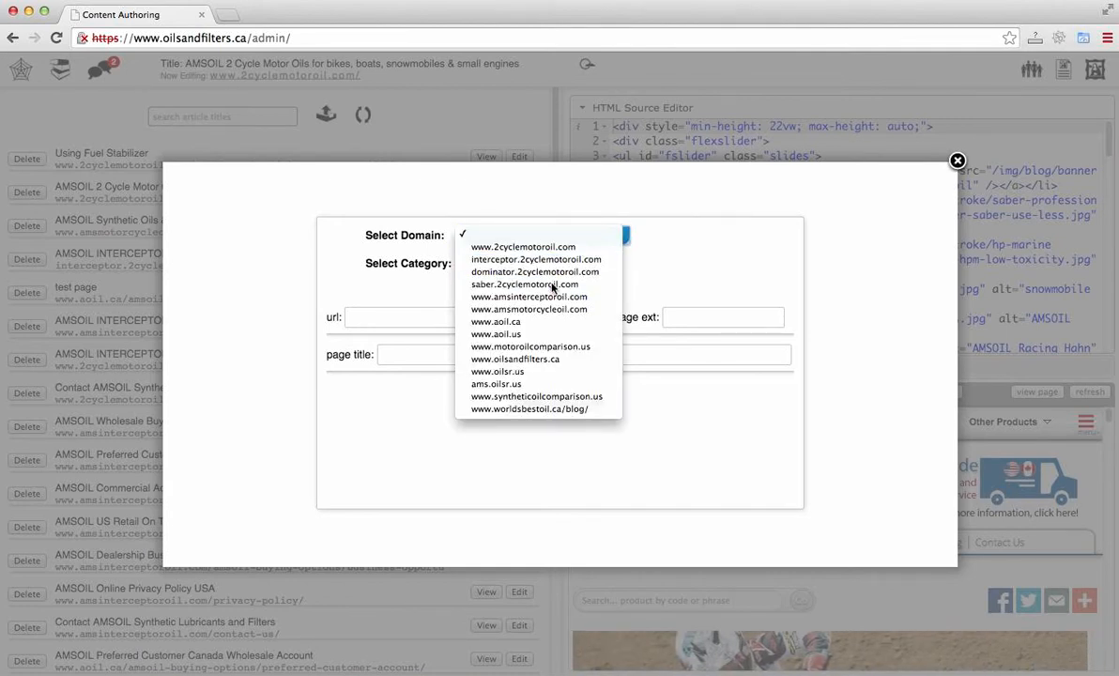
left_click(554, 284)
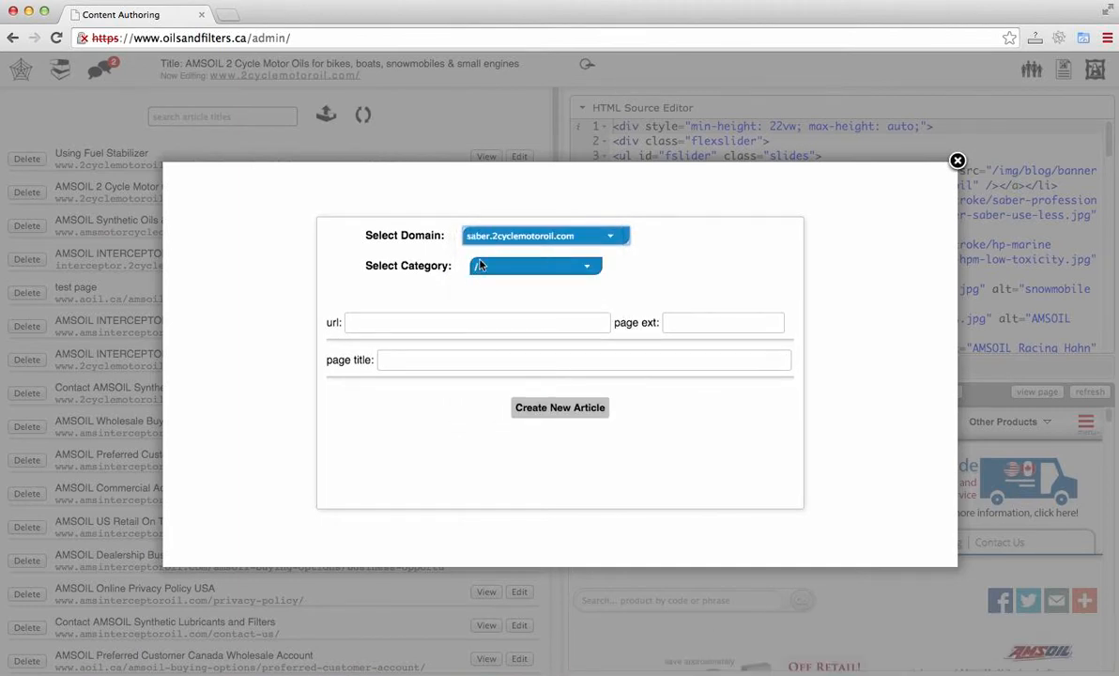
Create the article with the URL "index" and the page title "Saber 2 cycle oil".
left_click(351, 324)
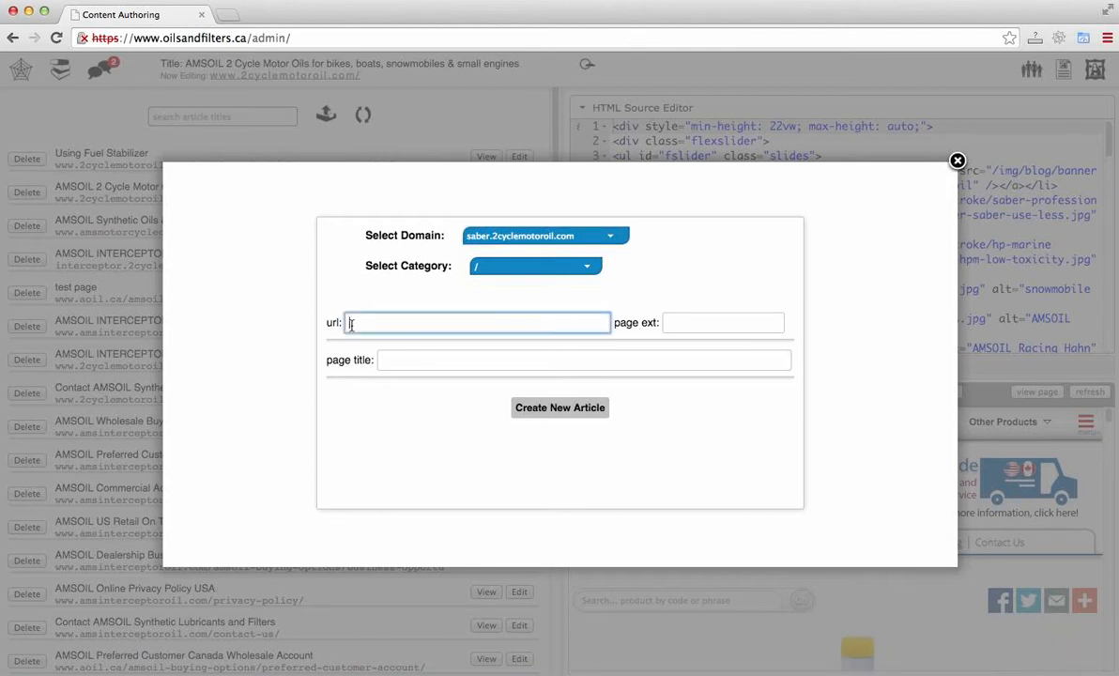
type("indes")
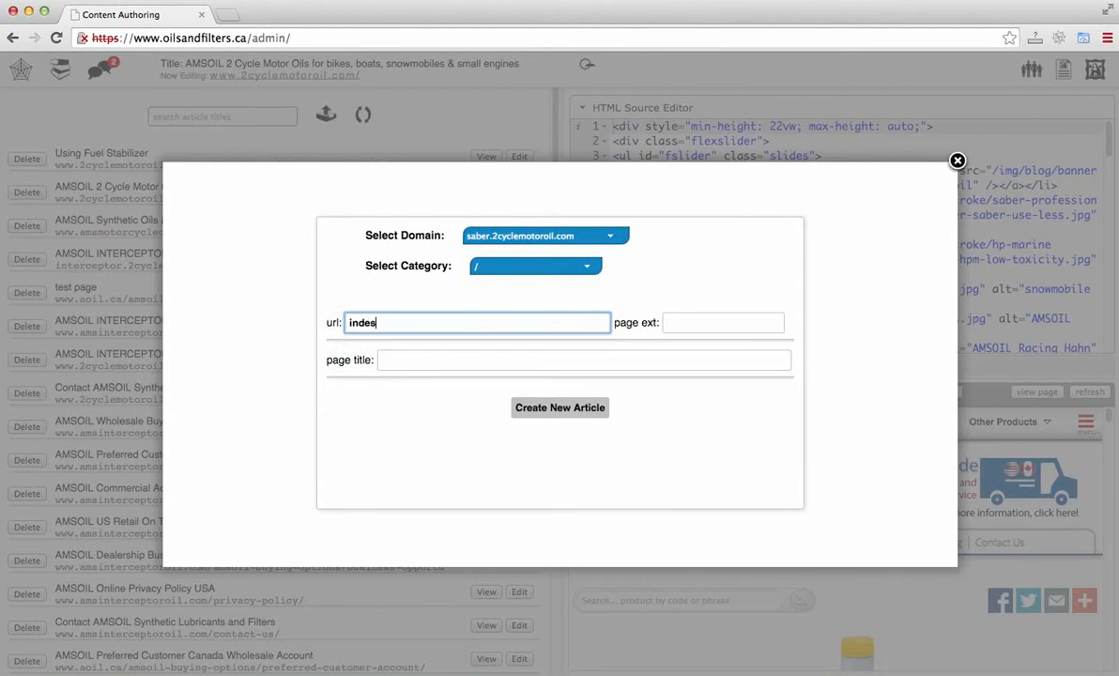
key("BackSpace")
type("x")
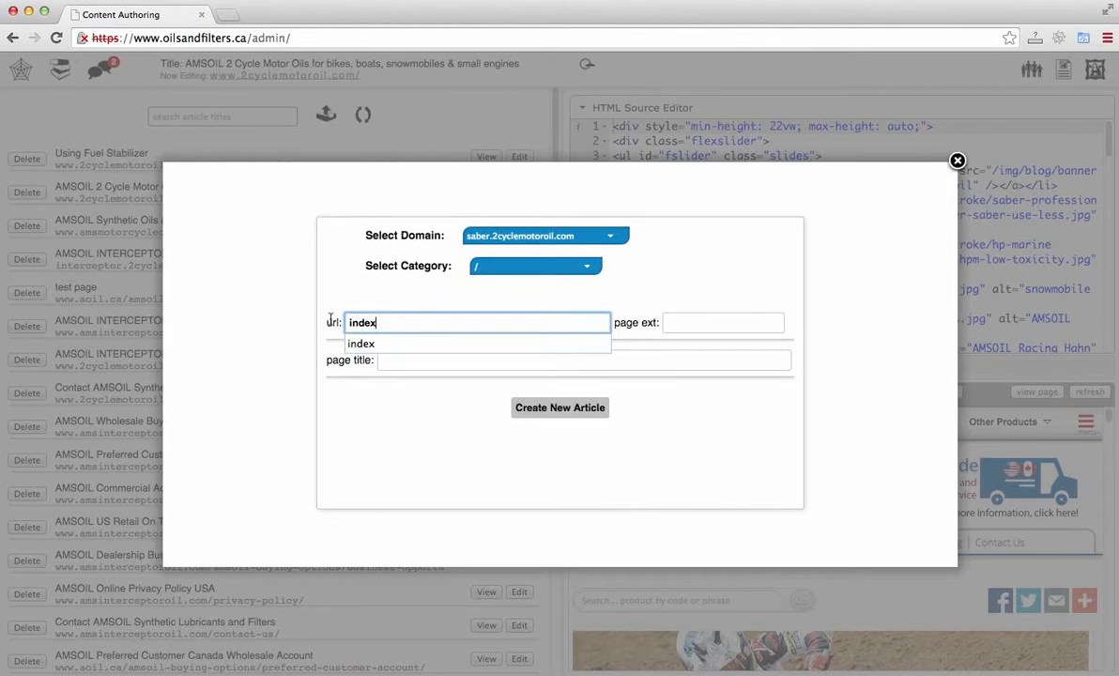
left_click(412, 363)
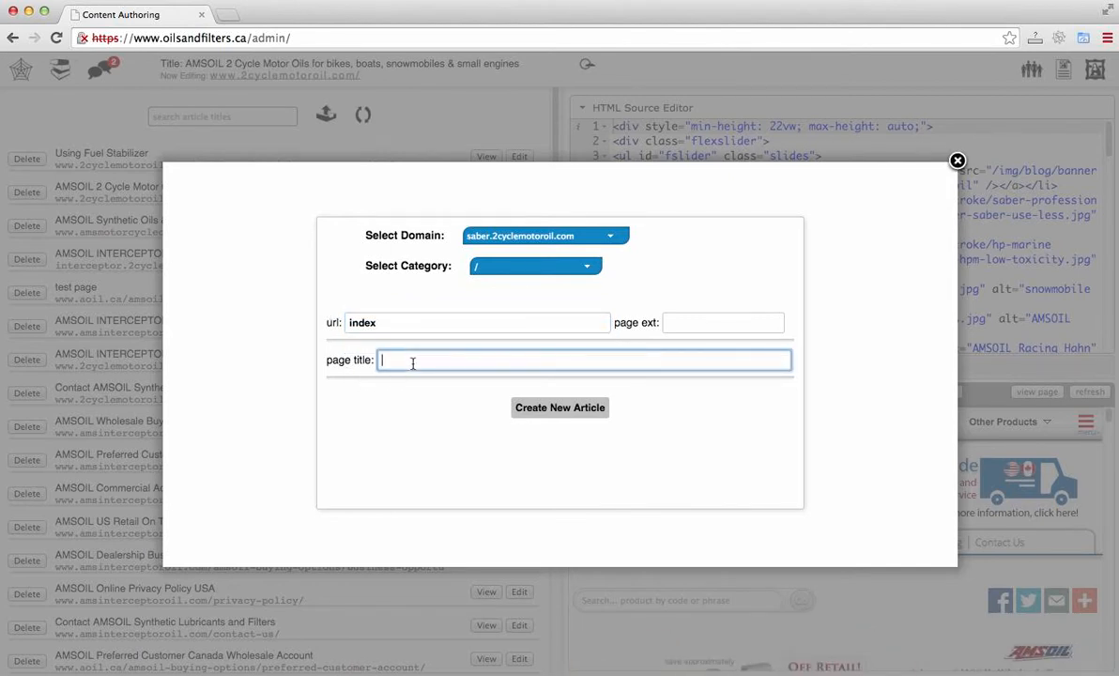
type("Saber 2 cy")
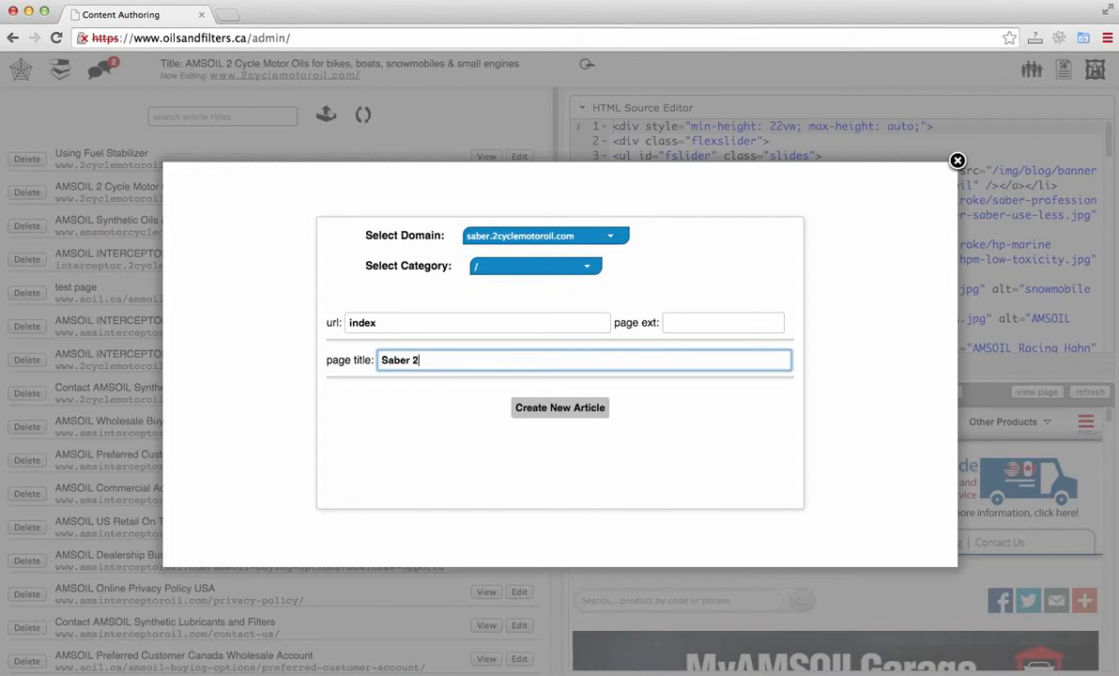
type("cle oil")
left_click(542, 409)
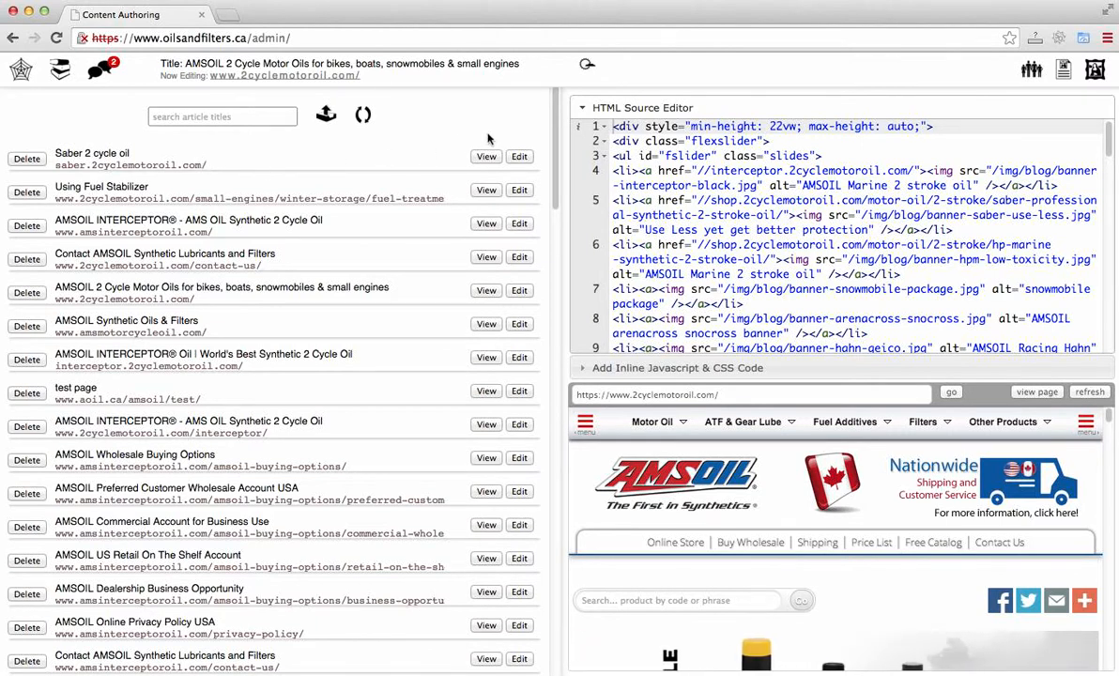
Open the "Saber 2 cycle oil" article for editing and place the cursor in its empty body.
left_click(520, 157)
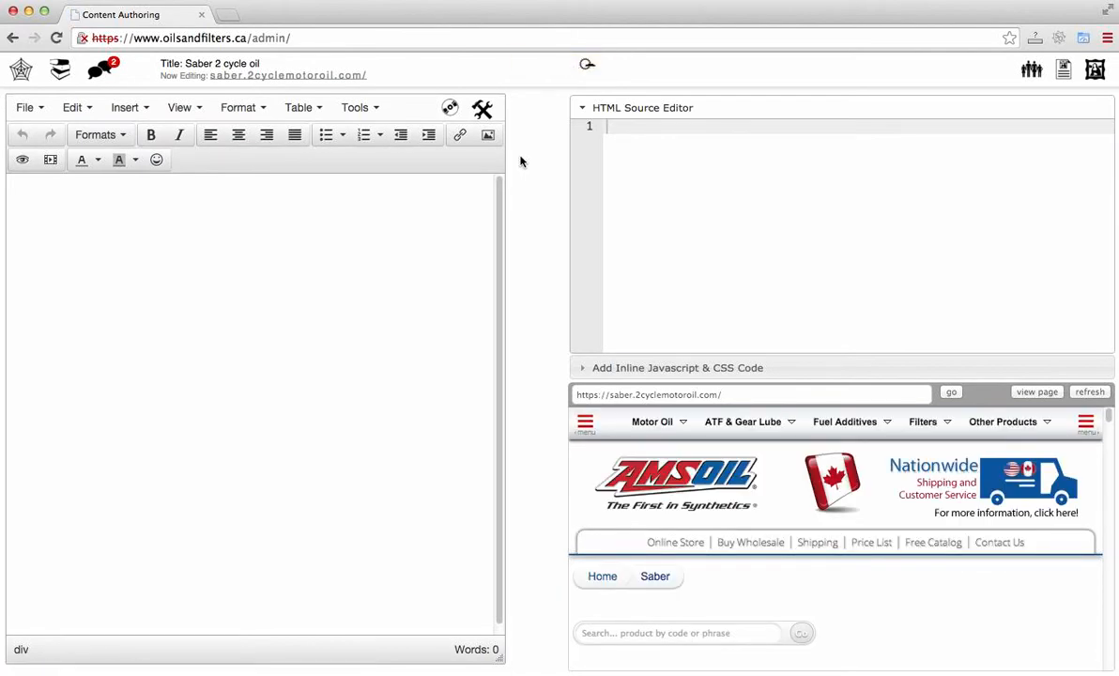
left_click(289, 251)
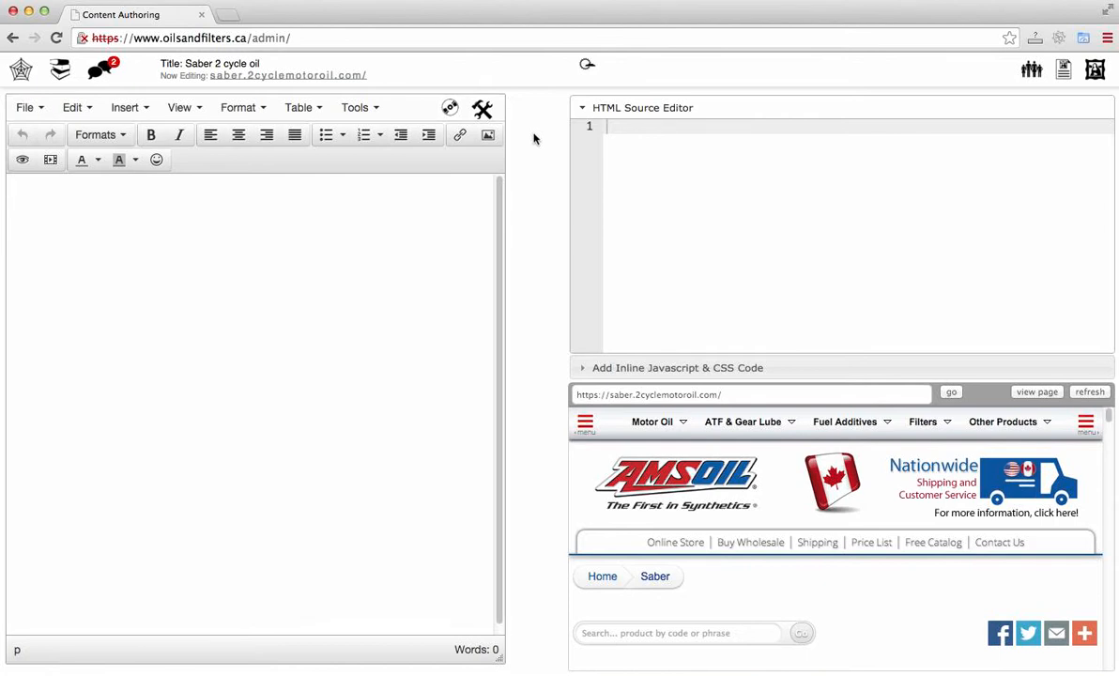
Open the "Using Fuel Stabilizer" article for editing and read through its page preview.
left_click(61, 75)
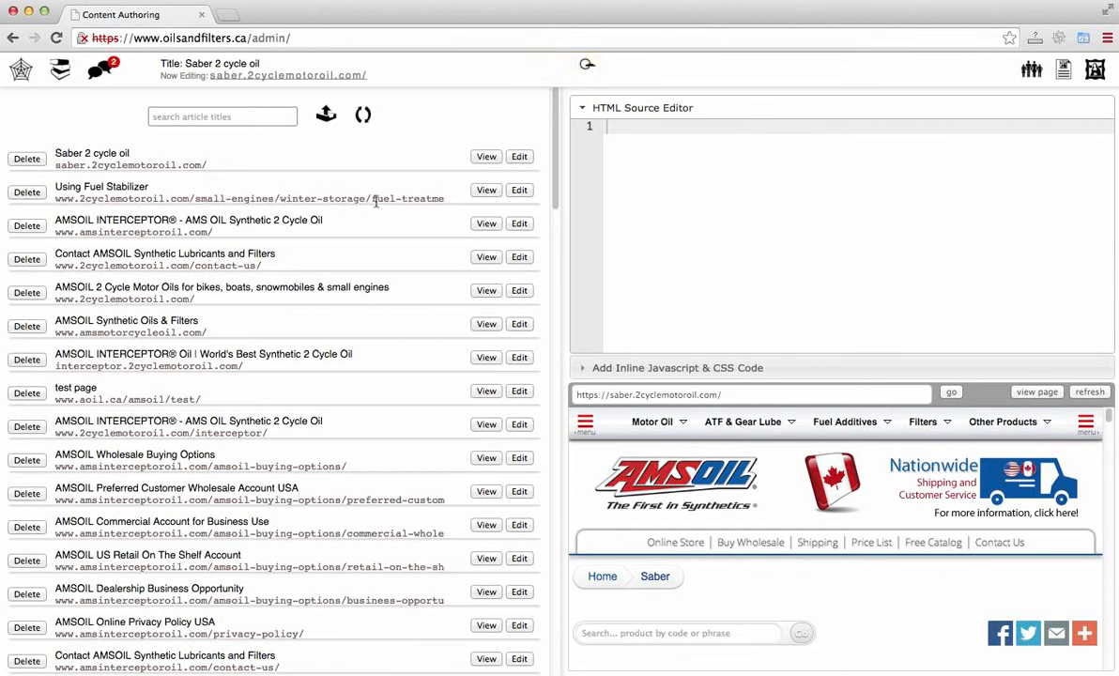
left_click(521, 191)
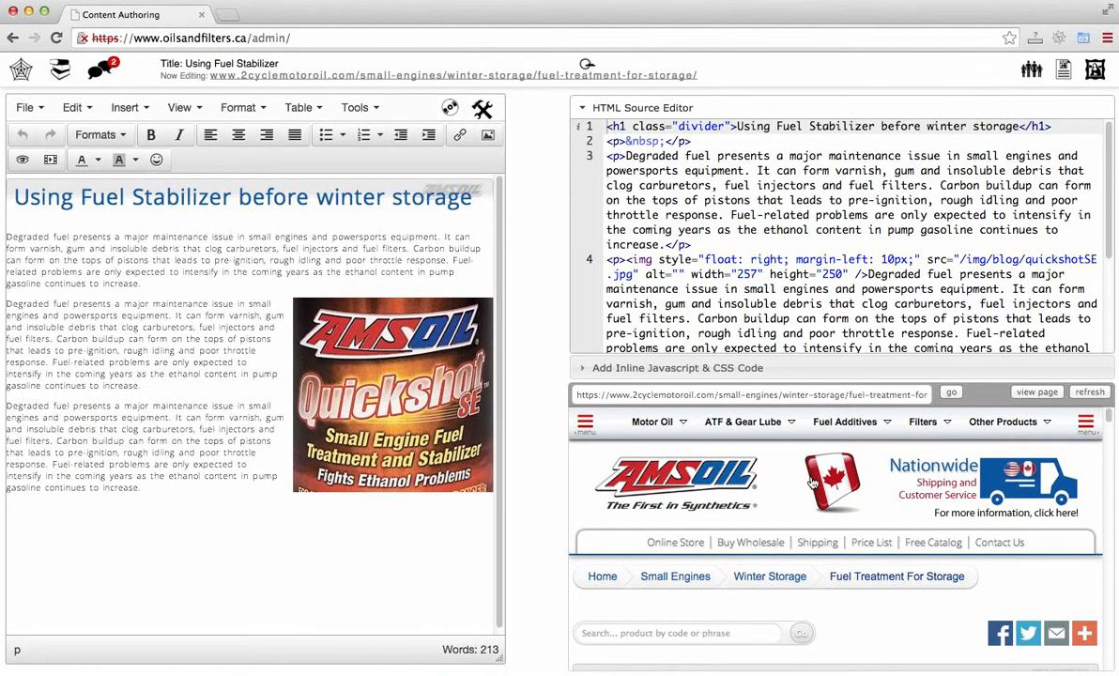
scroll(813, 482, "down", 5)
scroll(814, 482, "down", 3)
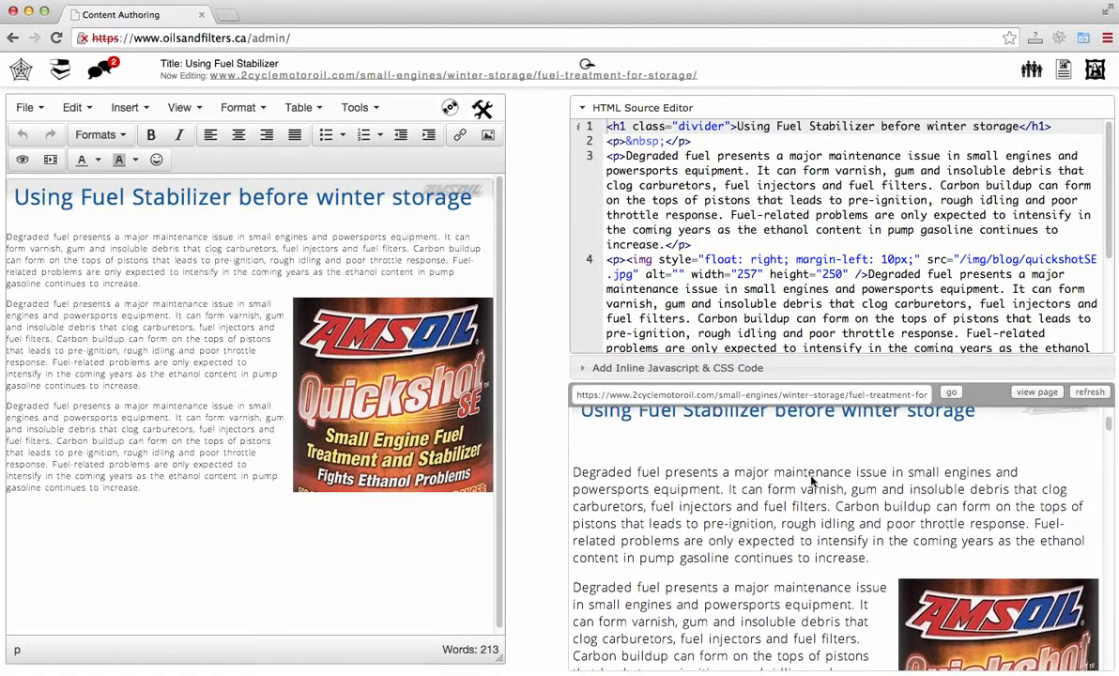
scroll(813, 481, "down", 4)
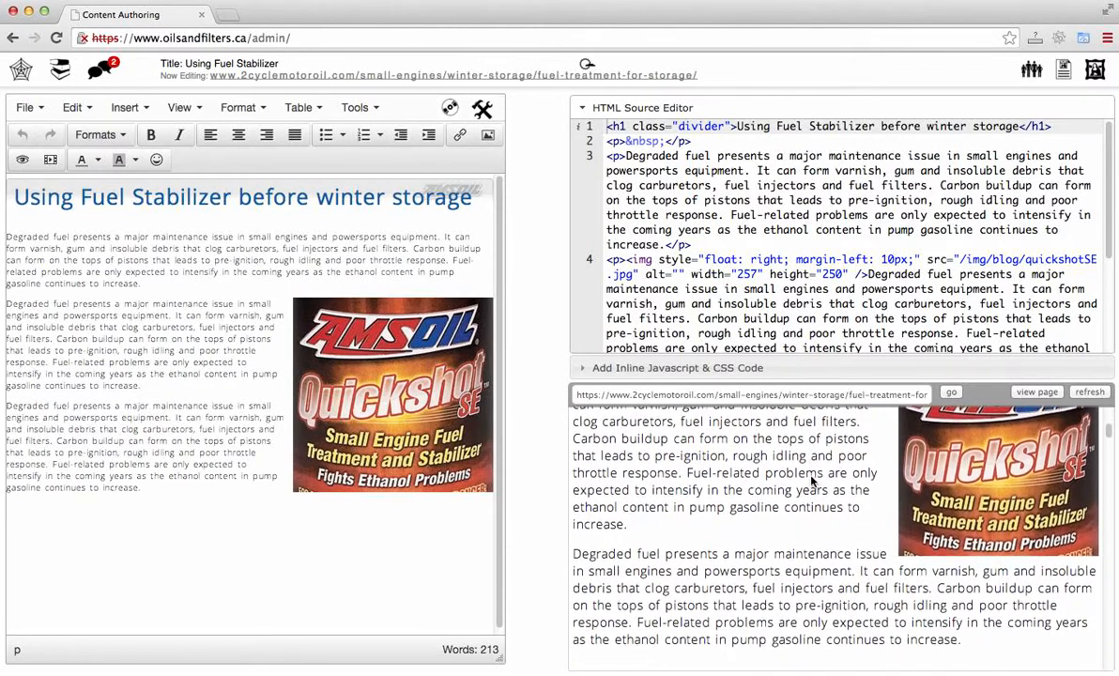
left_click(853, 395)
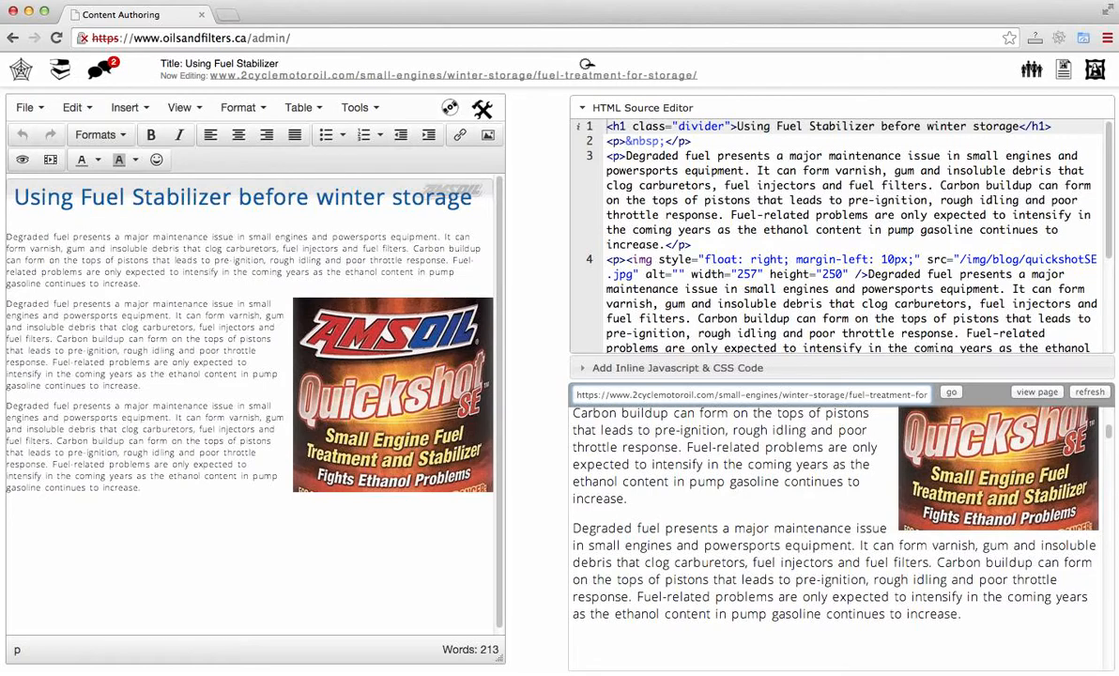
key("Return")
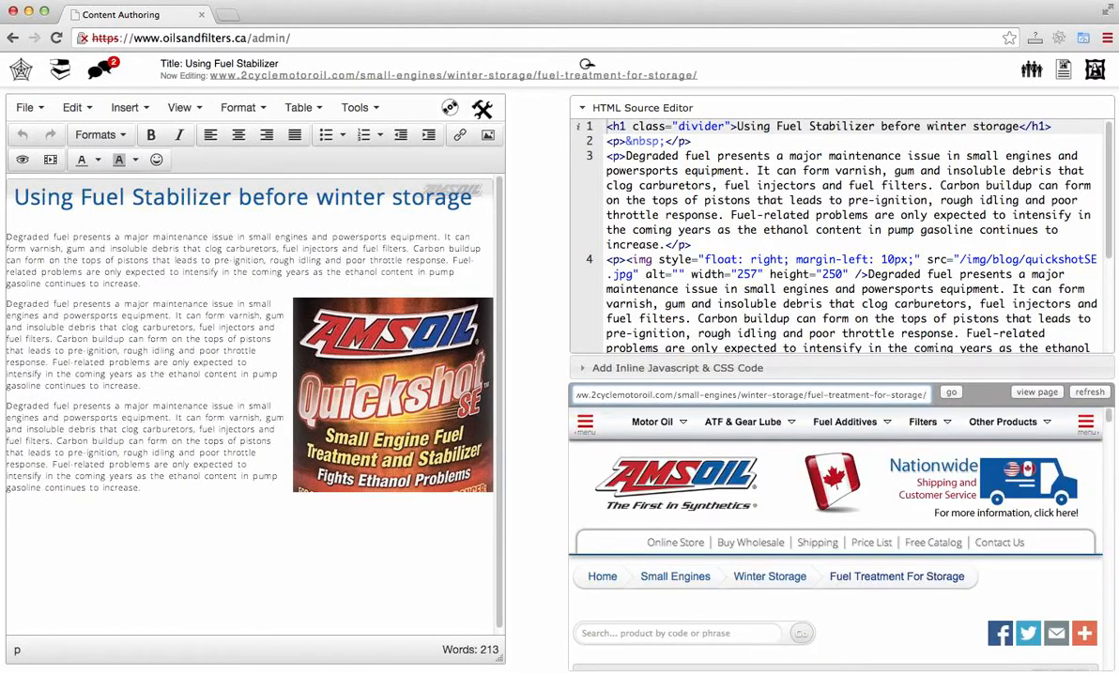
key("BackSpace")
key("BackSpace")
key("BackSpace")
key("BackSpace")
key("BackSpace")
key("BackSpace")
key("BackSpace")
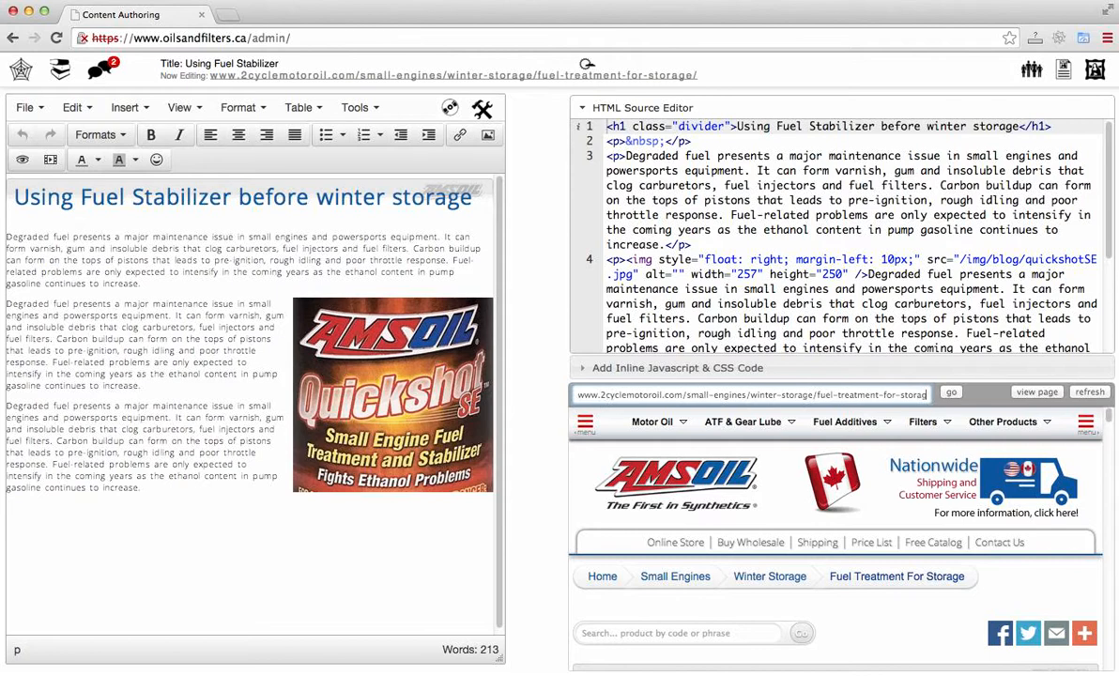
key("BackSpace")
key("BackSpace")
key("BackSpace")
key("BackSpace")
key("BackSpace")
key("BackSpace")
key("BackSpace")
key("BackSpace")
key("BackSpace")
key("BackSpace")
key("BackSpace")
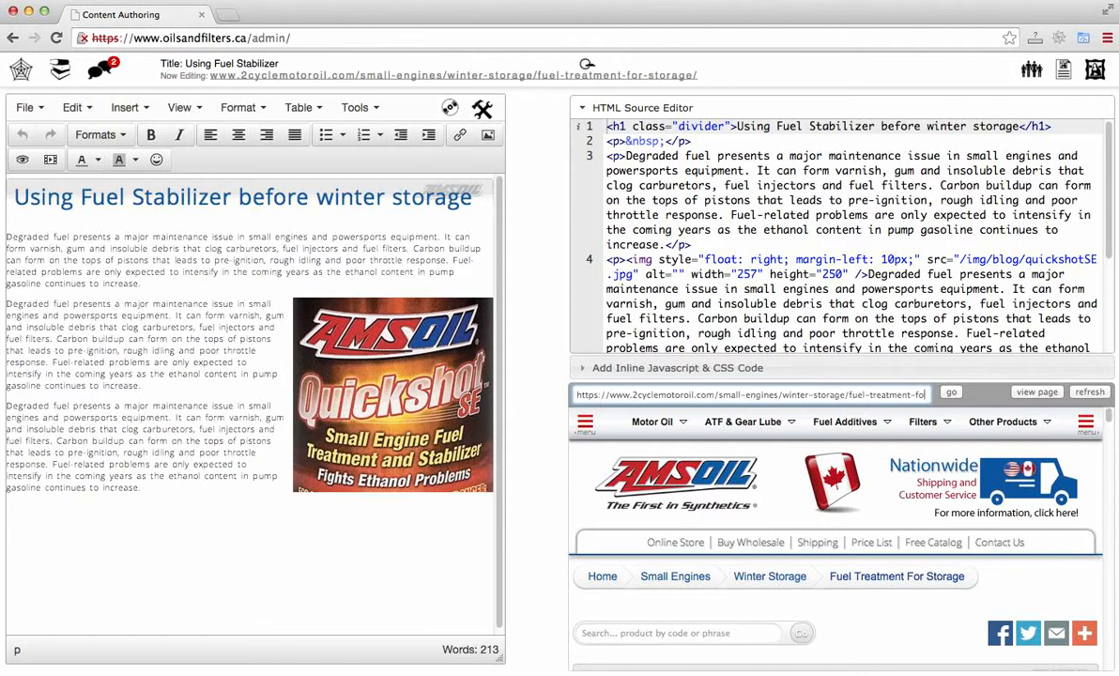
key("BackSpace")
key("BackSpace")
key("BackSpace")
key("BackSpace")
key("BackSpace")
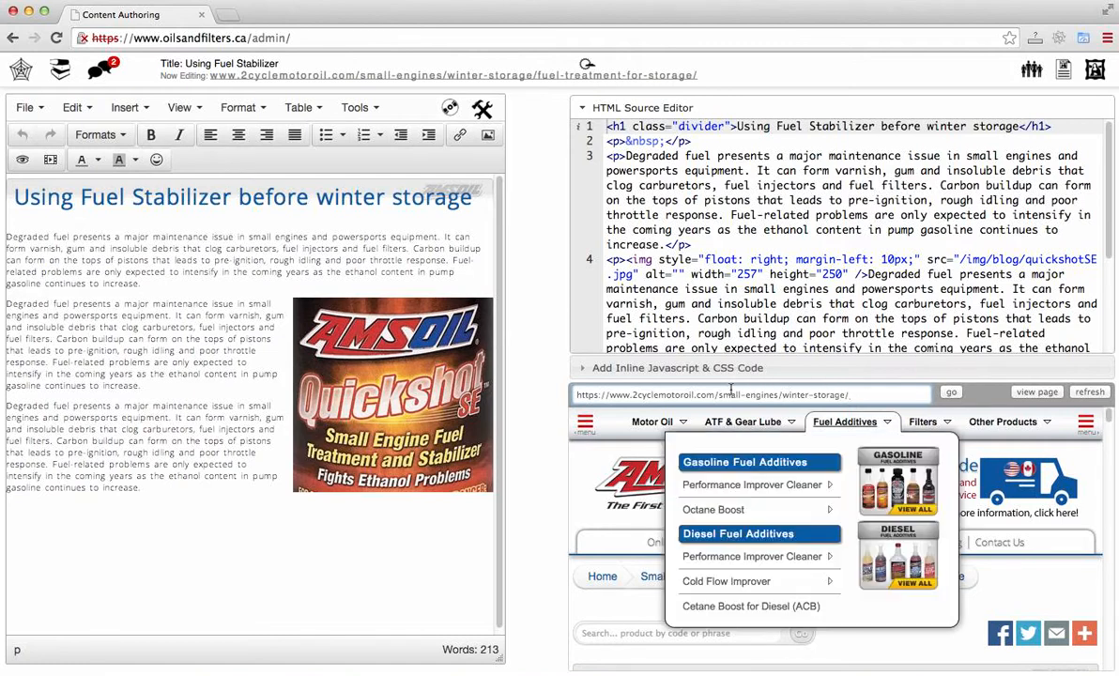
mouse_move(789, 418)
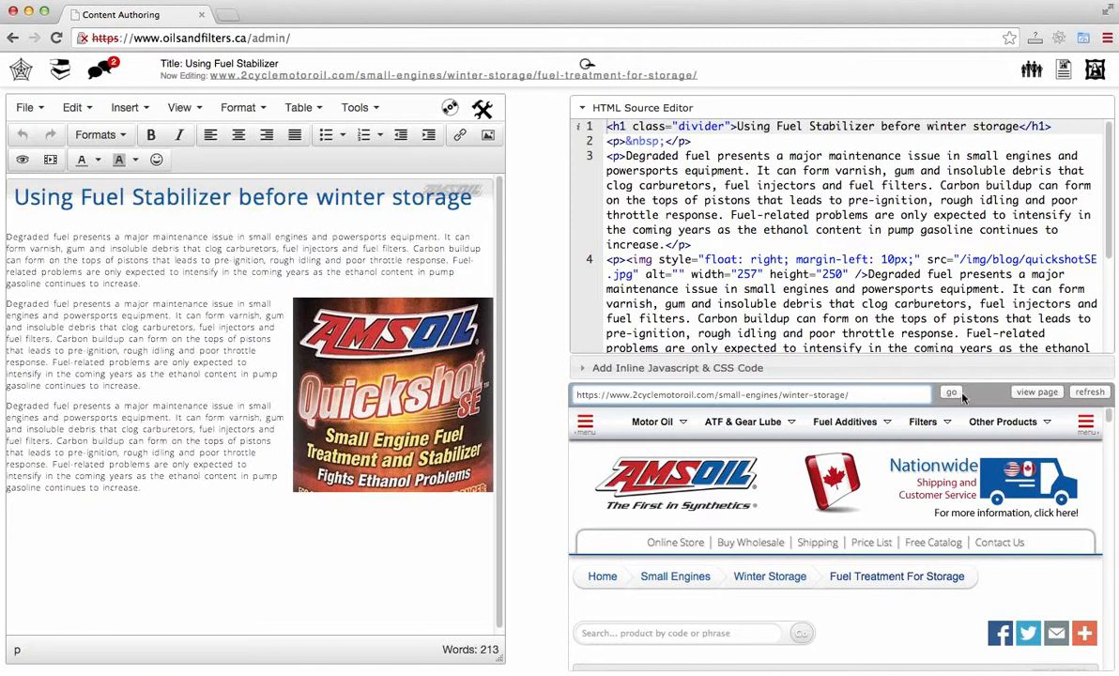
left_click(870, 398)
left_click(950, 393)
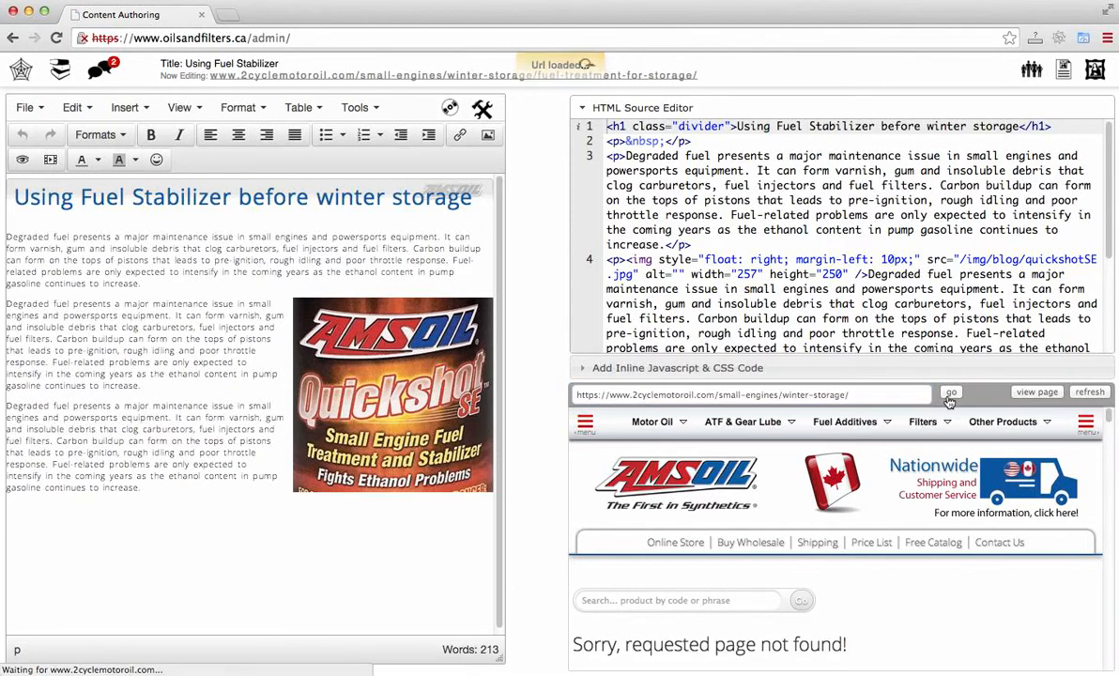
scroll(939, 554, "down", 3)
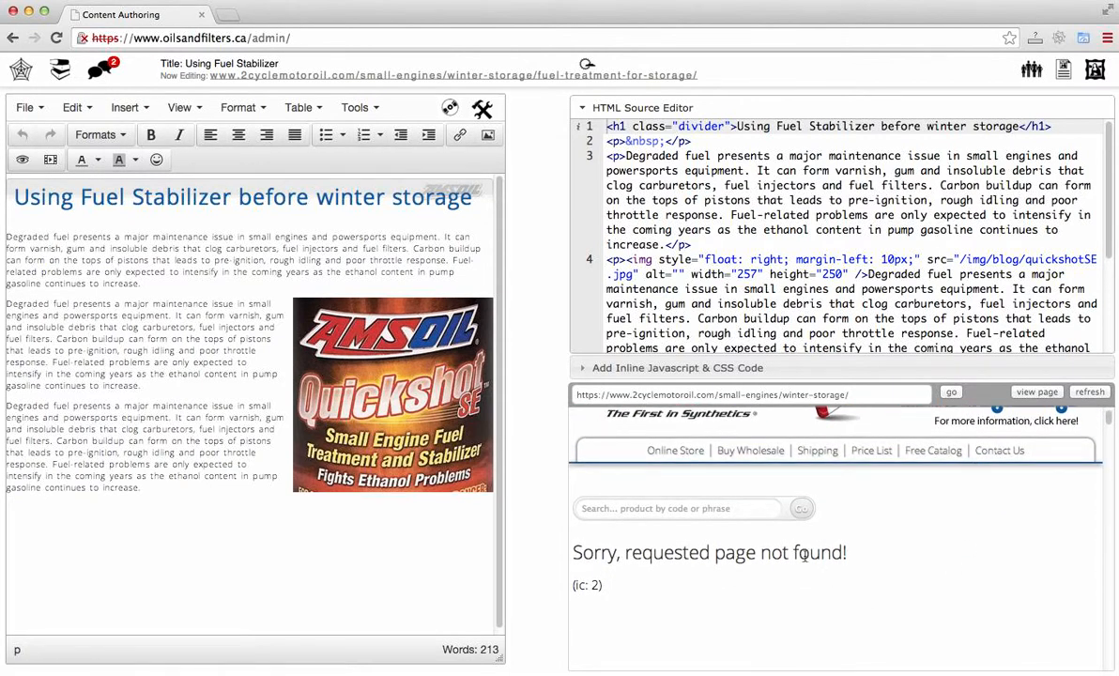
scroll(932, 562, "up", 3)
scroll(932, 561, "down", 3)
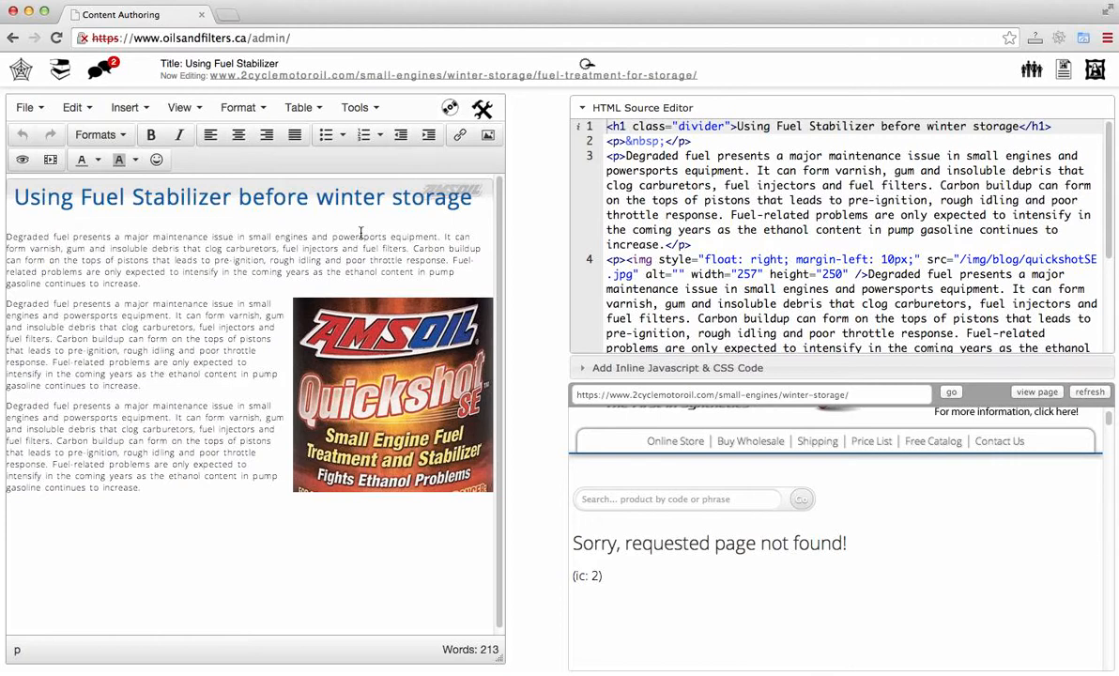
Enable the go live option in the page settings of the "Using Fuel Stabilizer" article.
left_click(484, 112)
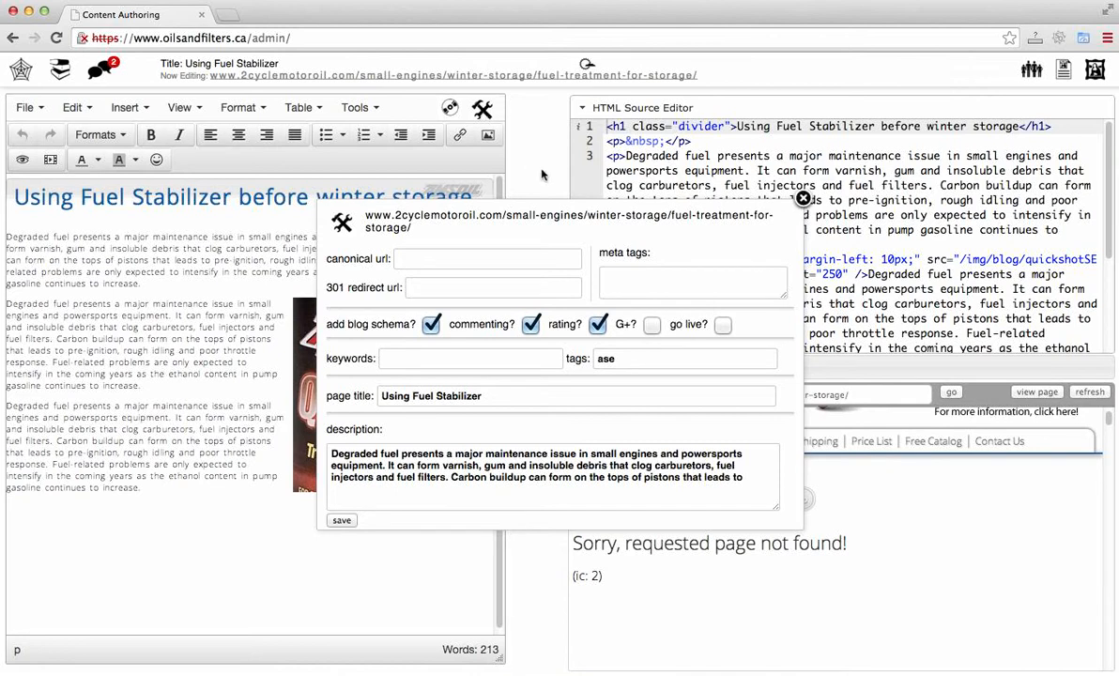
left_click(722, 325)
left_click(803, 199)
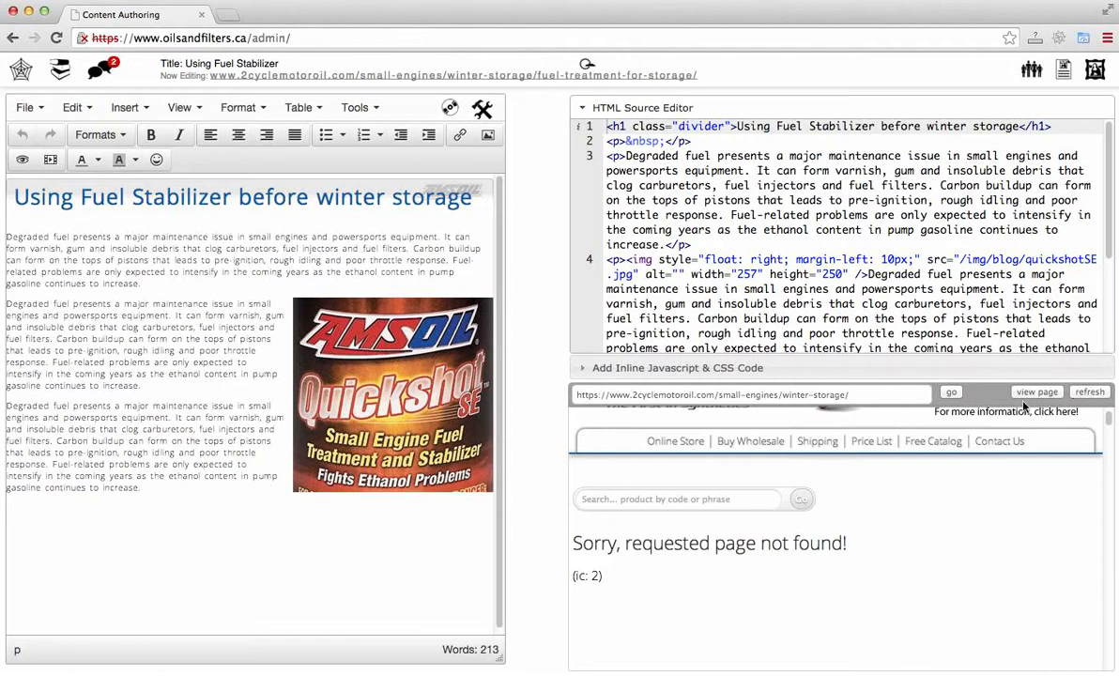
Reload the winter-storage category page in the preview and check its article listing.
left_click(952, 393)
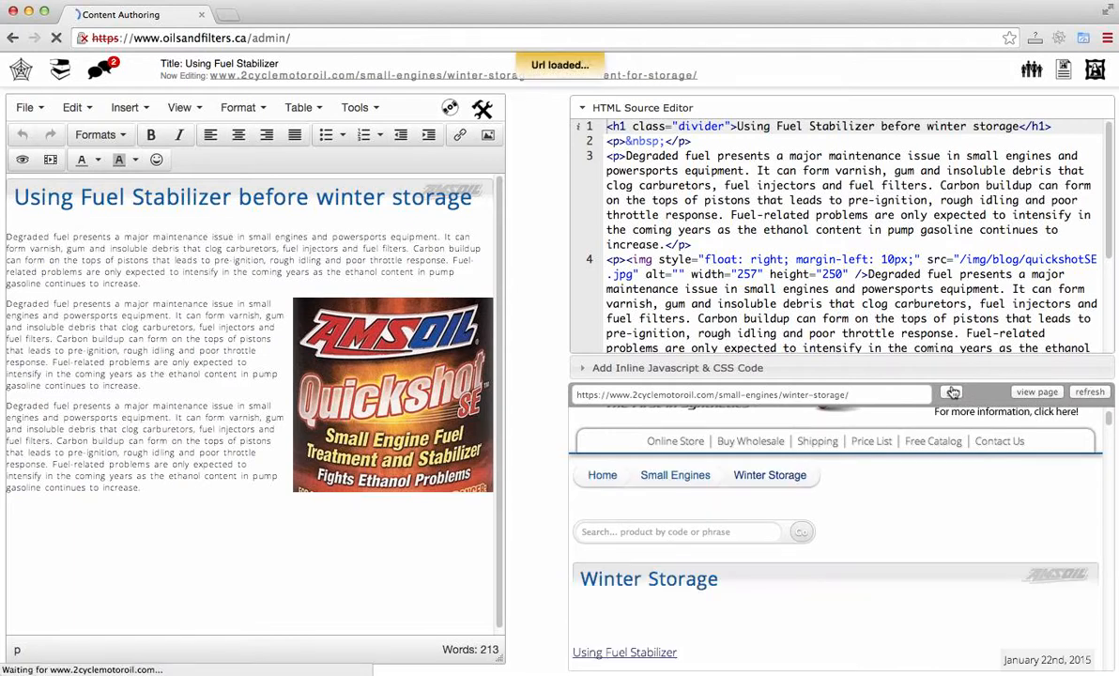
scroll(955, 510, "down", 3)
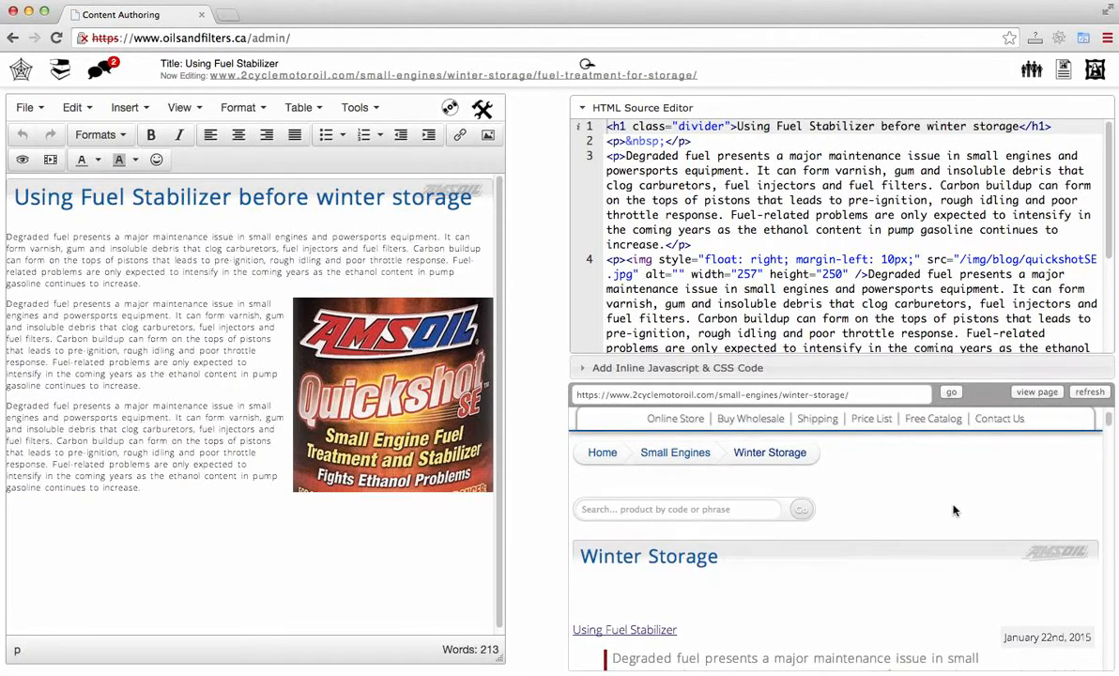
Review the winter-storage category listing in the preview, open its "Using Fuel Stabilizer" link and look through the article page.
scroll(954, 510, "down", 5)
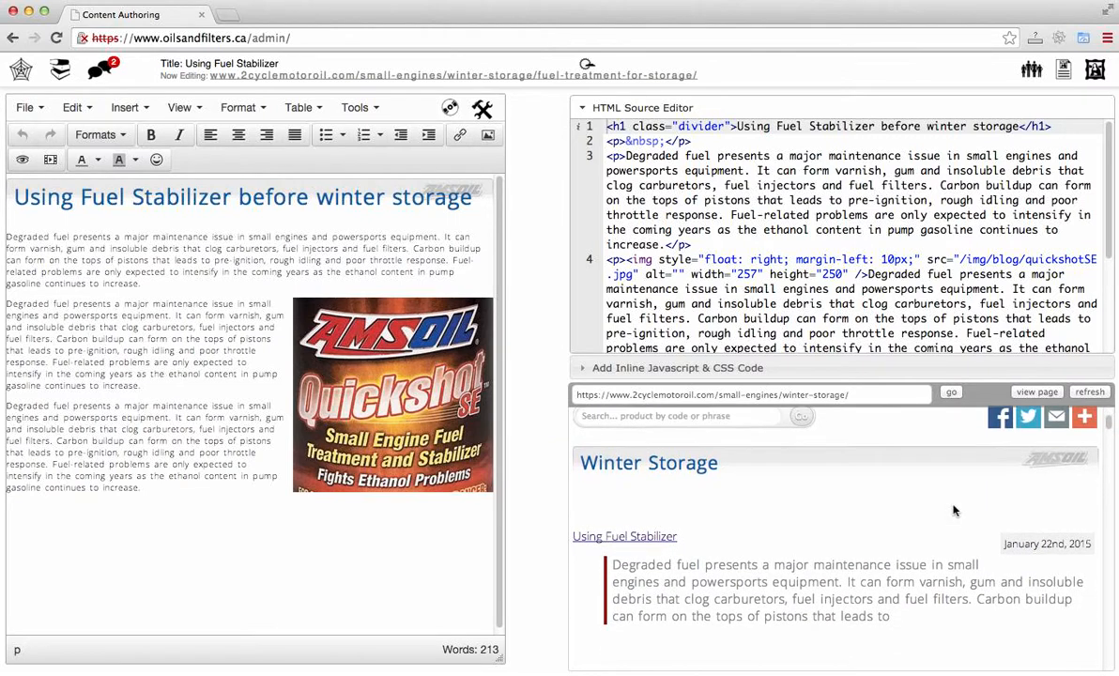
scroll(943, 505, "up", 4)
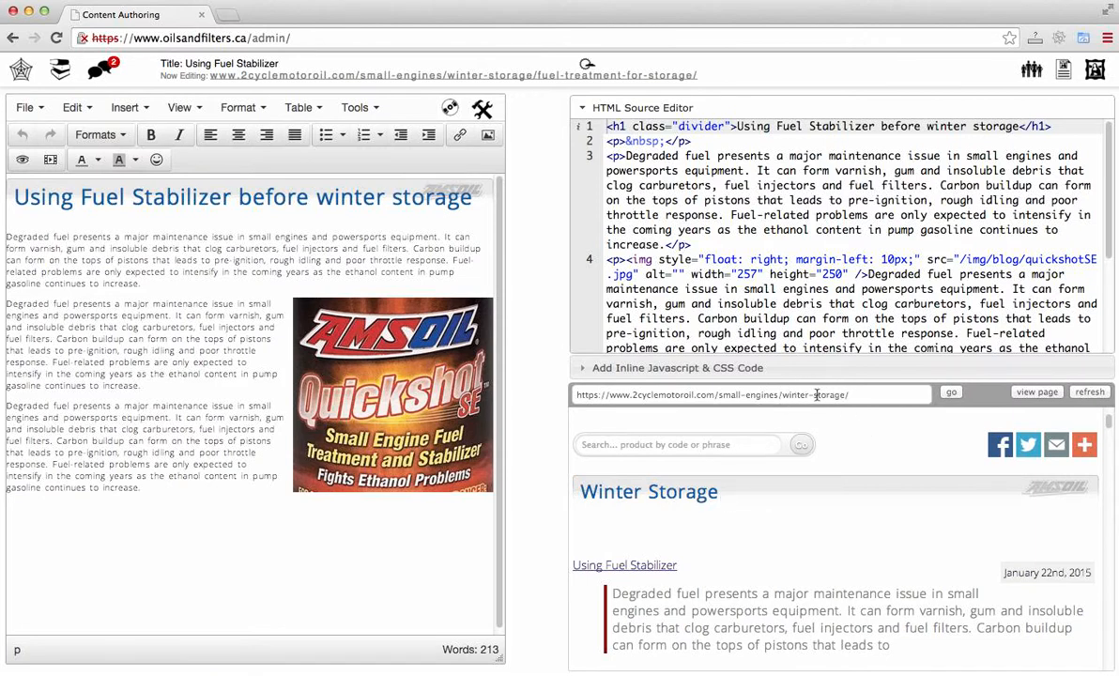
scroll(841, 526, "down", 3)
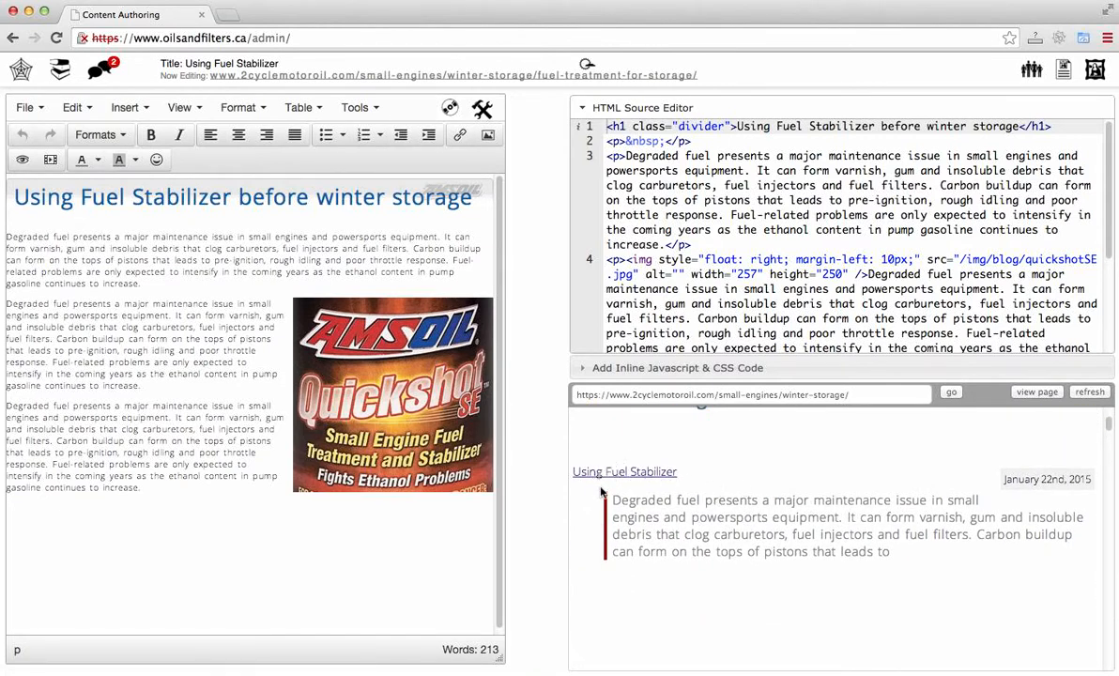
left_click(627, 473)
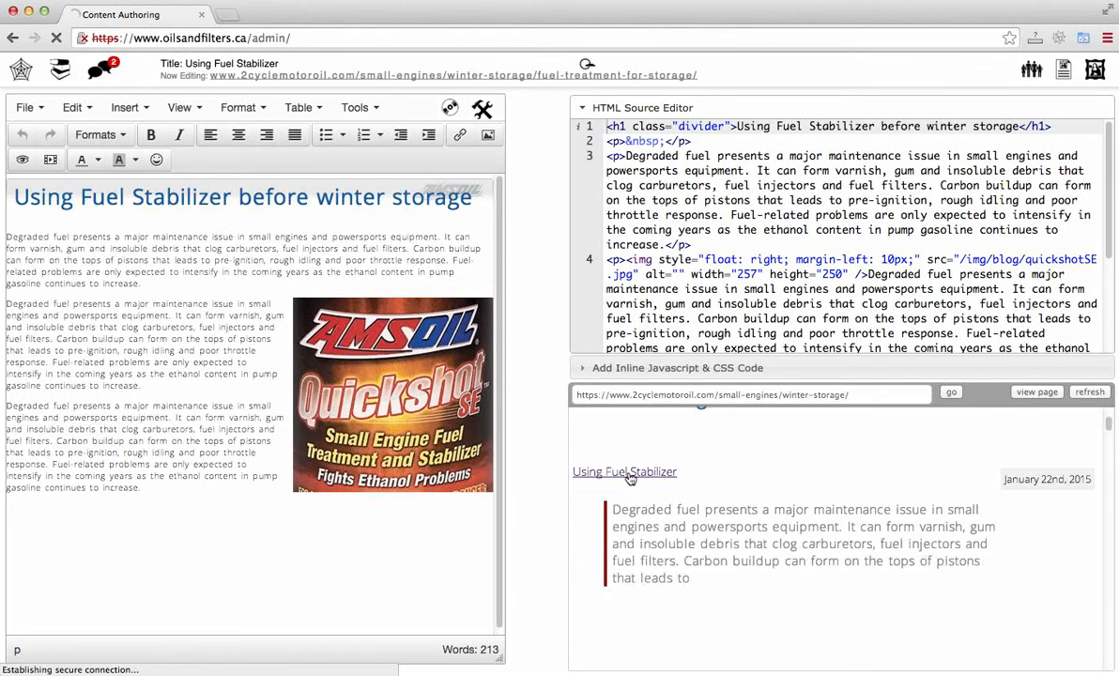
scroll(707, 511, "up", 3)
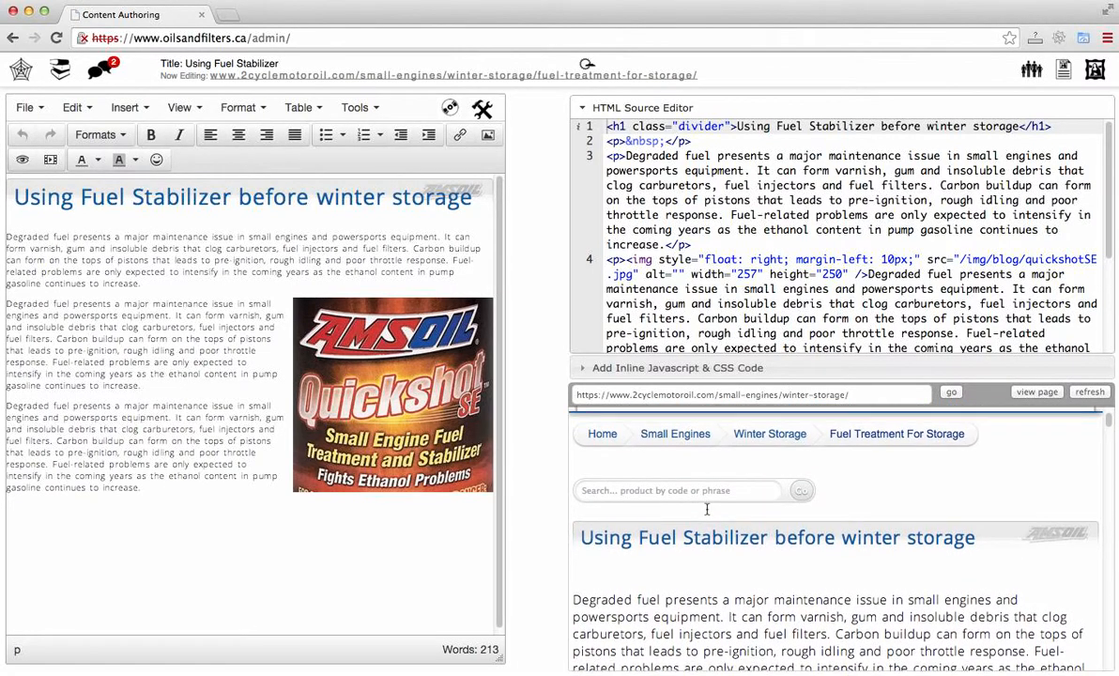
scroll(709, 514, "down", 2)
scroll(708, 513, "down", 1)
scroll(708, 514, "up", 2)
scroll(708, 514, "down", 1)
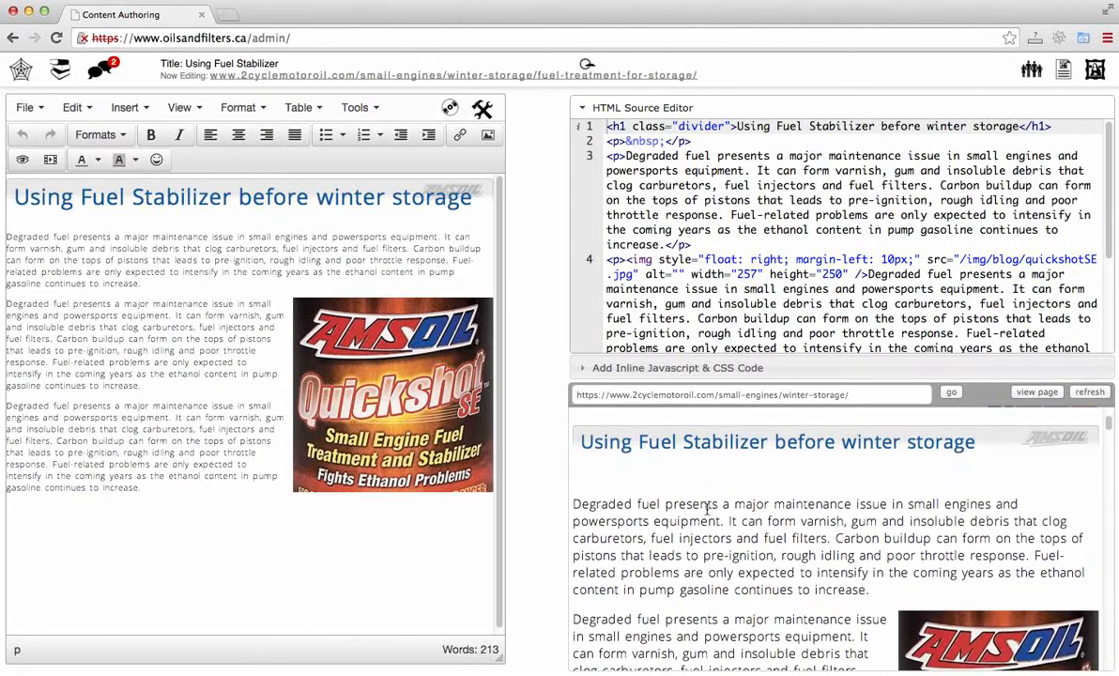
left_click(857, 395)
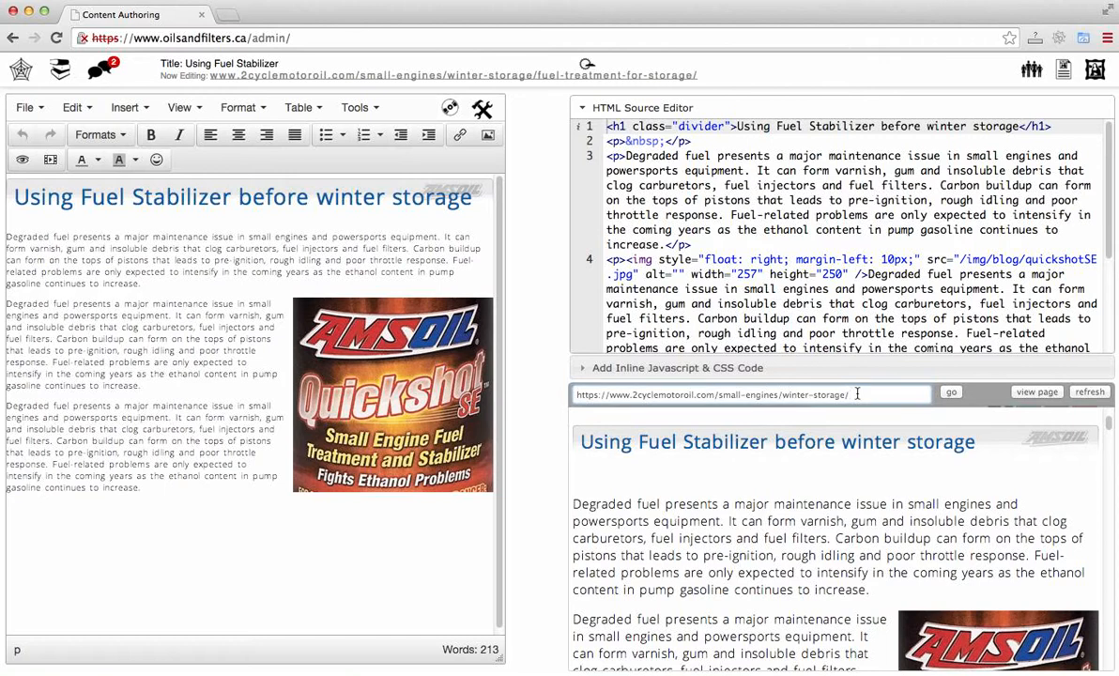
left_click(67, 73)
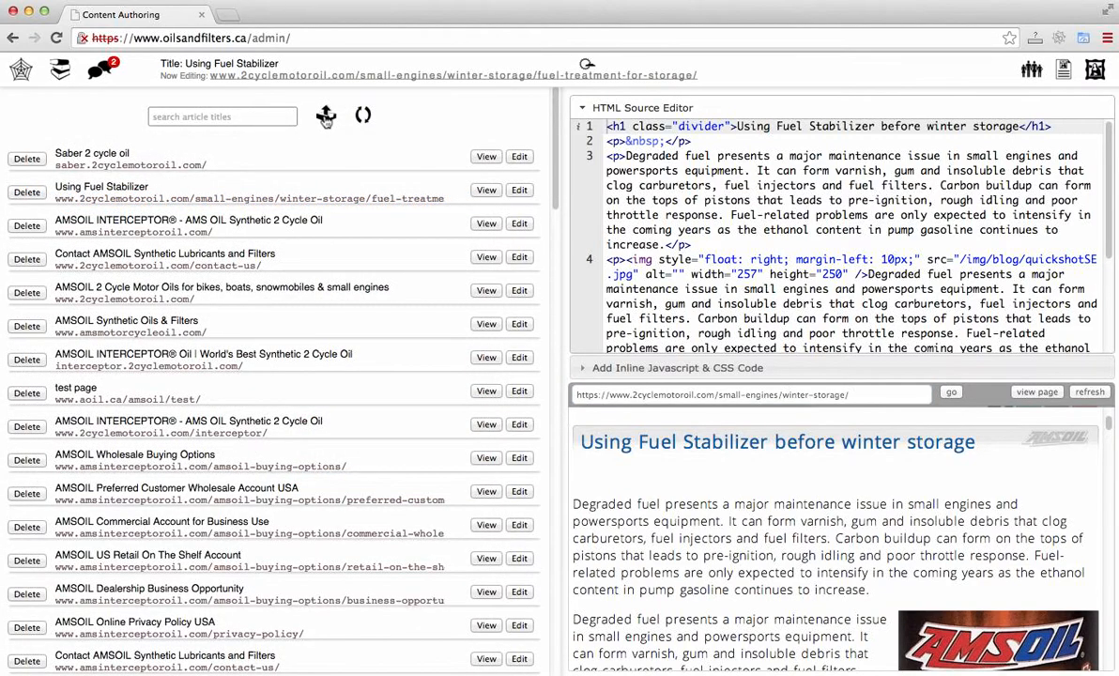
left_click(326, 116)
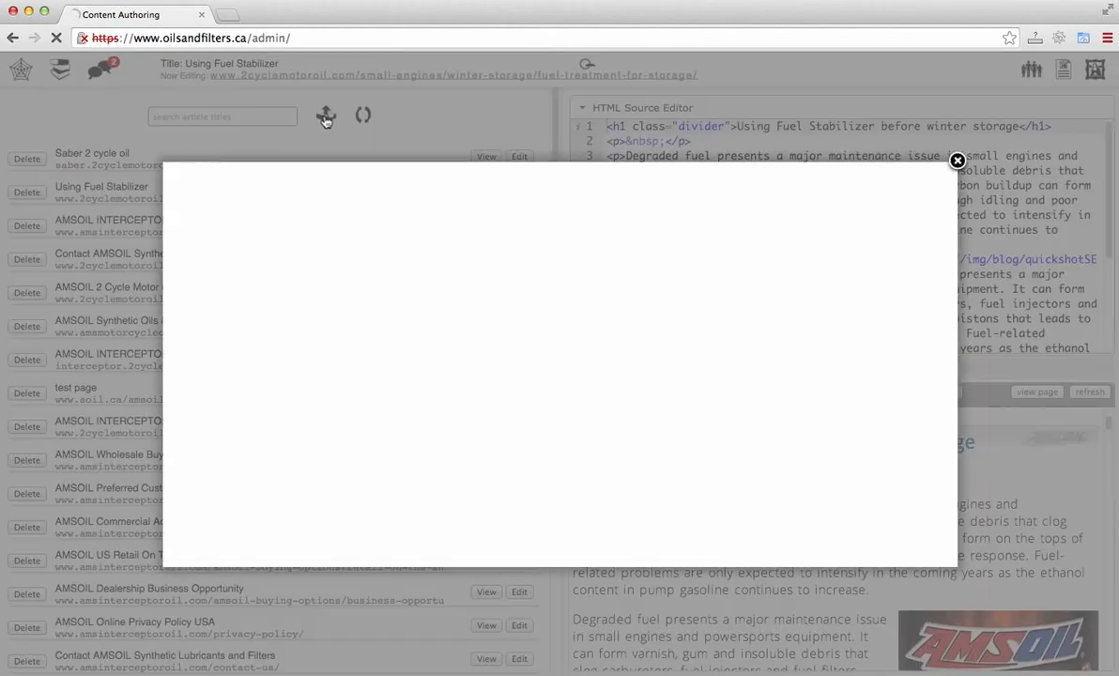
left_click(575, 235)
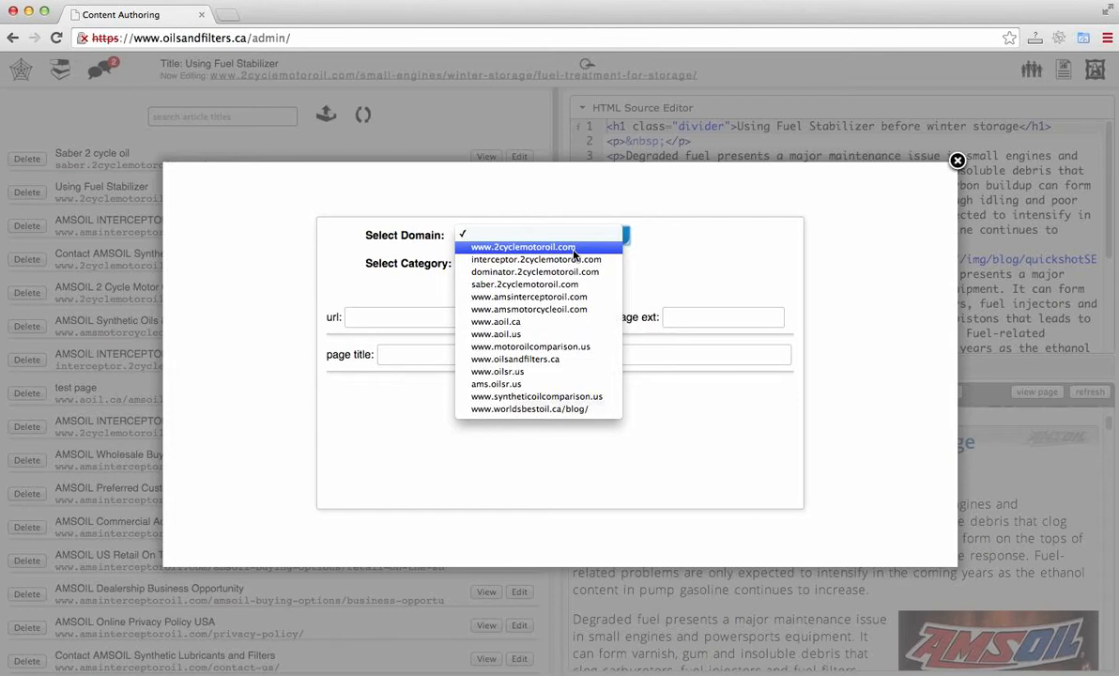
left_click(574, 249)
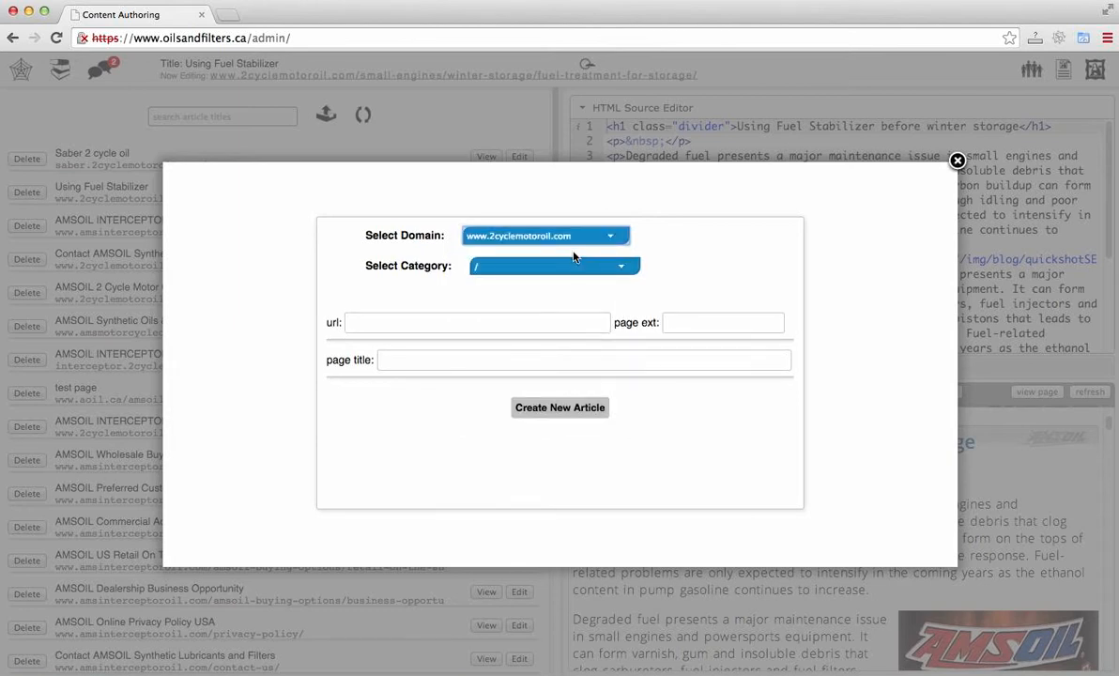
left_click(574, 271)
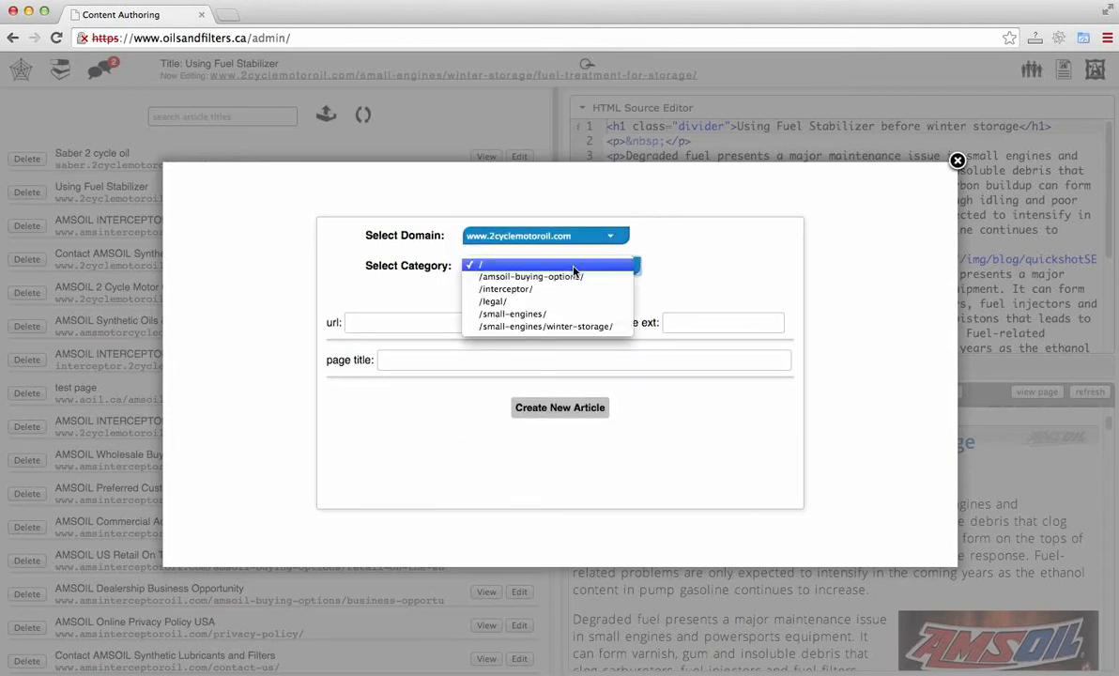
left_click(582, 329)
Set the new article's url to "index" and its page title to "Winter Storage", and create it.
left_click(520, 329)
type("index")
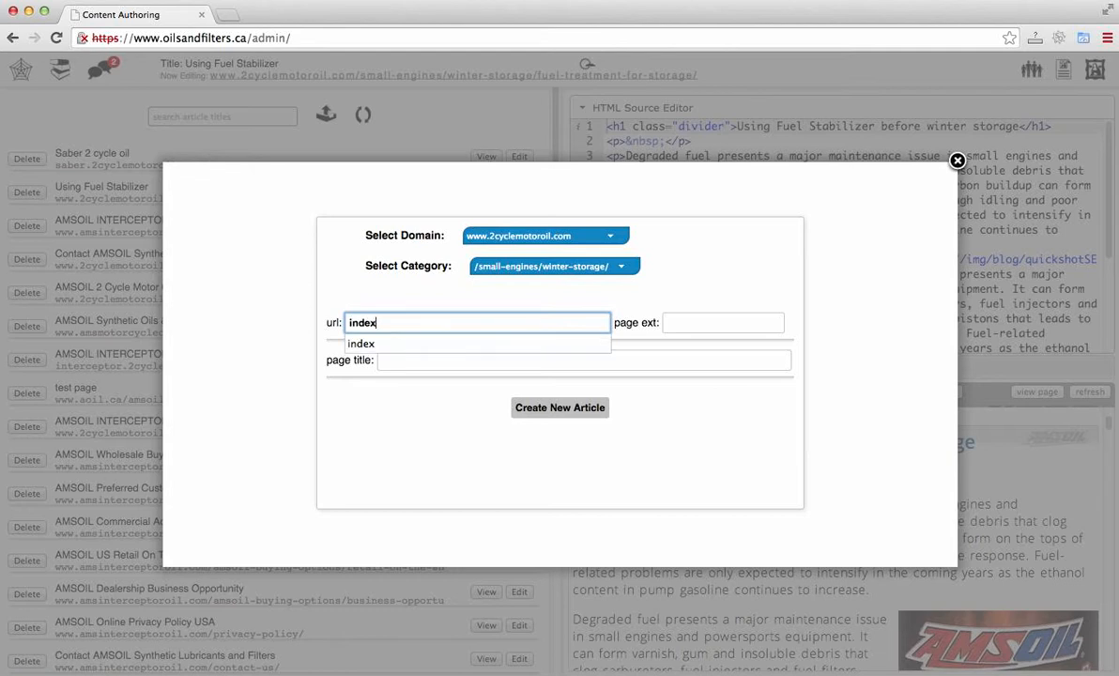
left_click(534, 365)
type("Winter ")
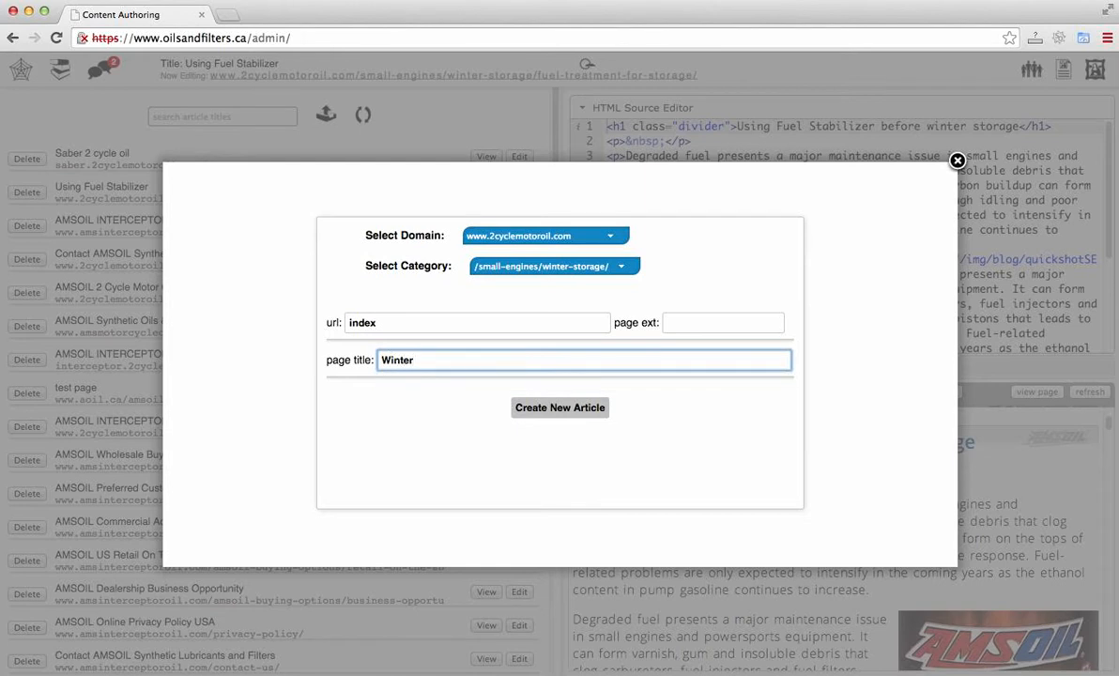
type("Storage")
left_click(562, 408)
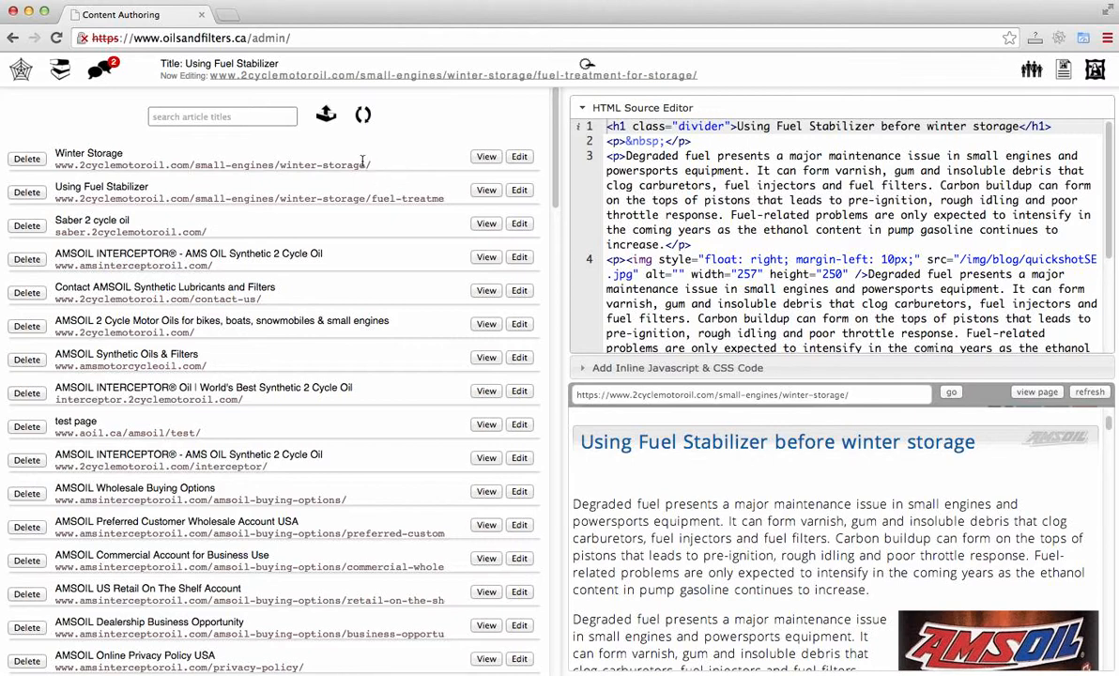
Open the "Winter Storage" article for editing and check its page preview.
left_click(519, 157)
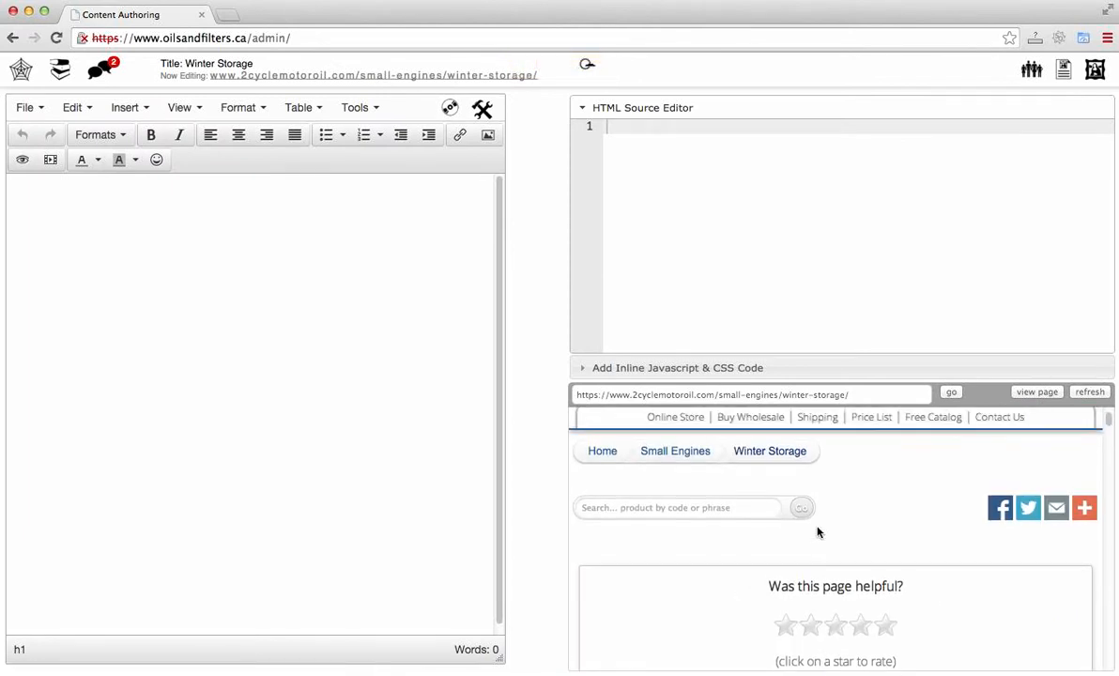
scroll(819, 533, "down", 2)
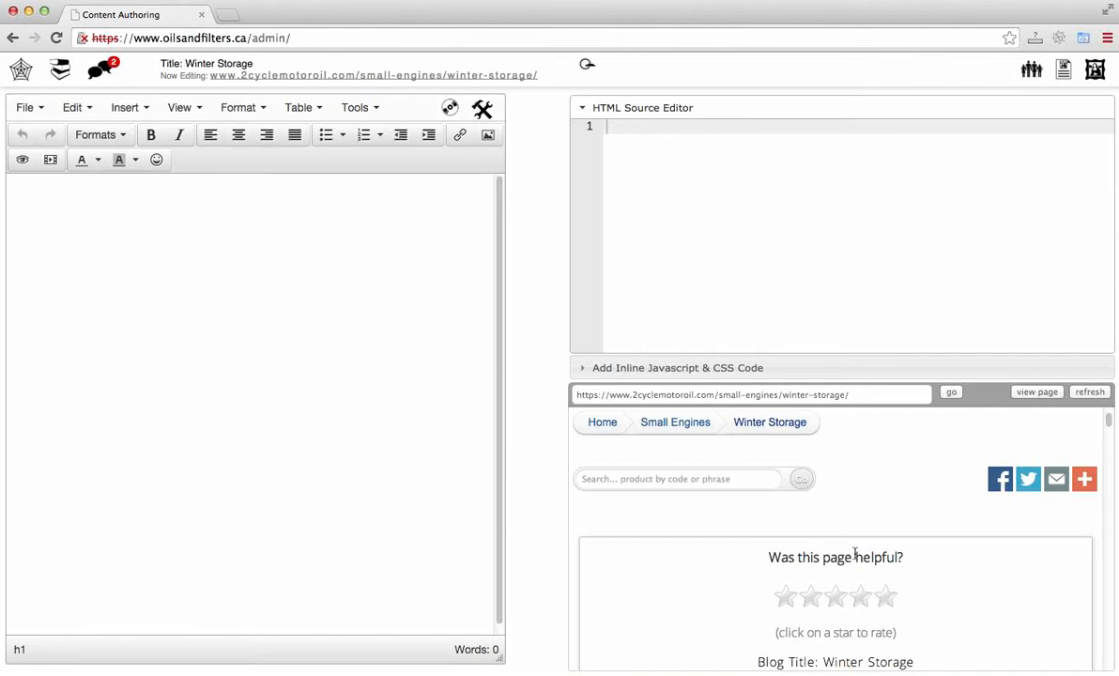
left_click(398, 444)
Delete the "Winter Storage" article from the article list and close the deletion dialog.
left_click(59, 77)
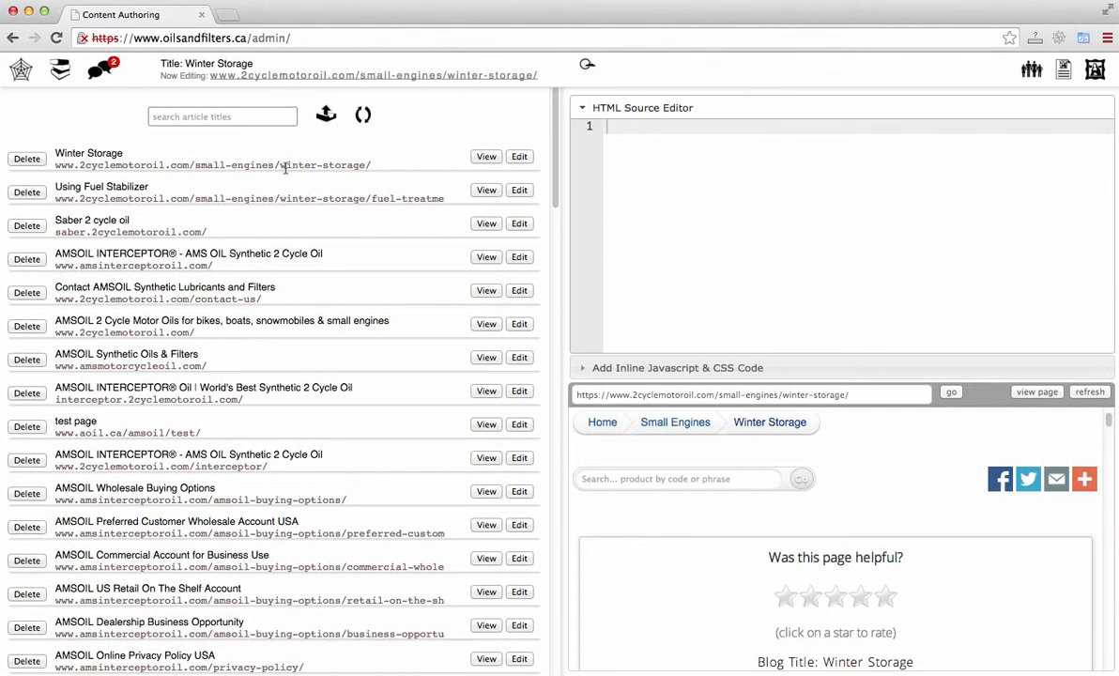
left_click(31, 159)
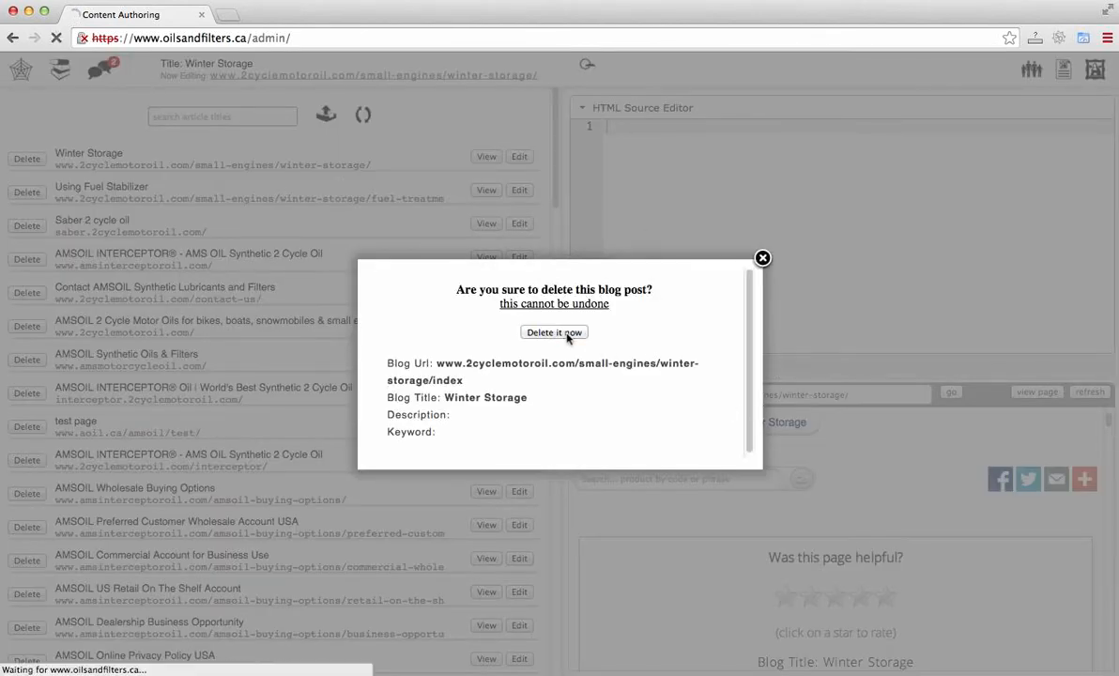
left_click(560, 332)
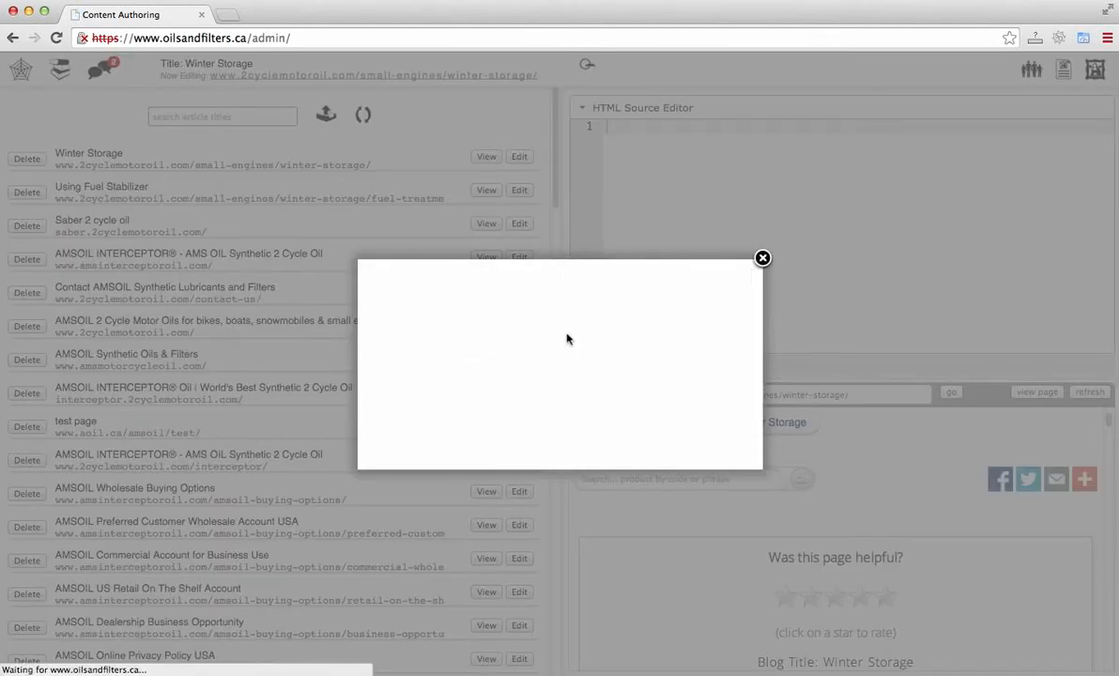
left_click(762, 260)
Load the winter-storage category page again in the preview and look over its article listing.
left_click(956, 395)
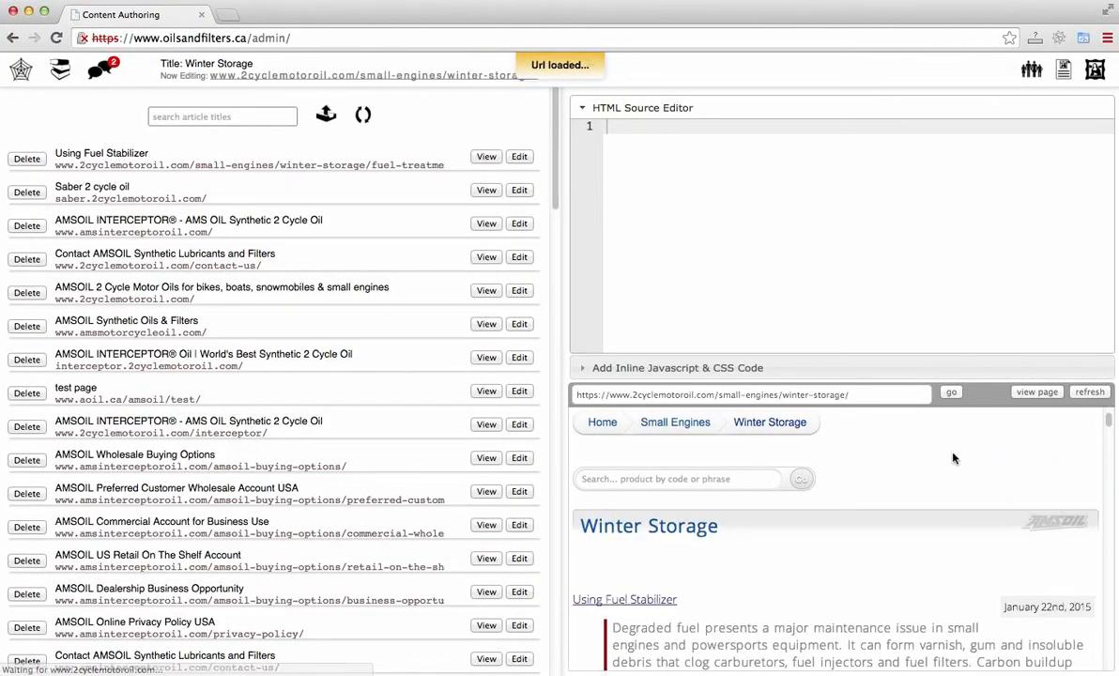
scroll(935, 561, "down", 3)
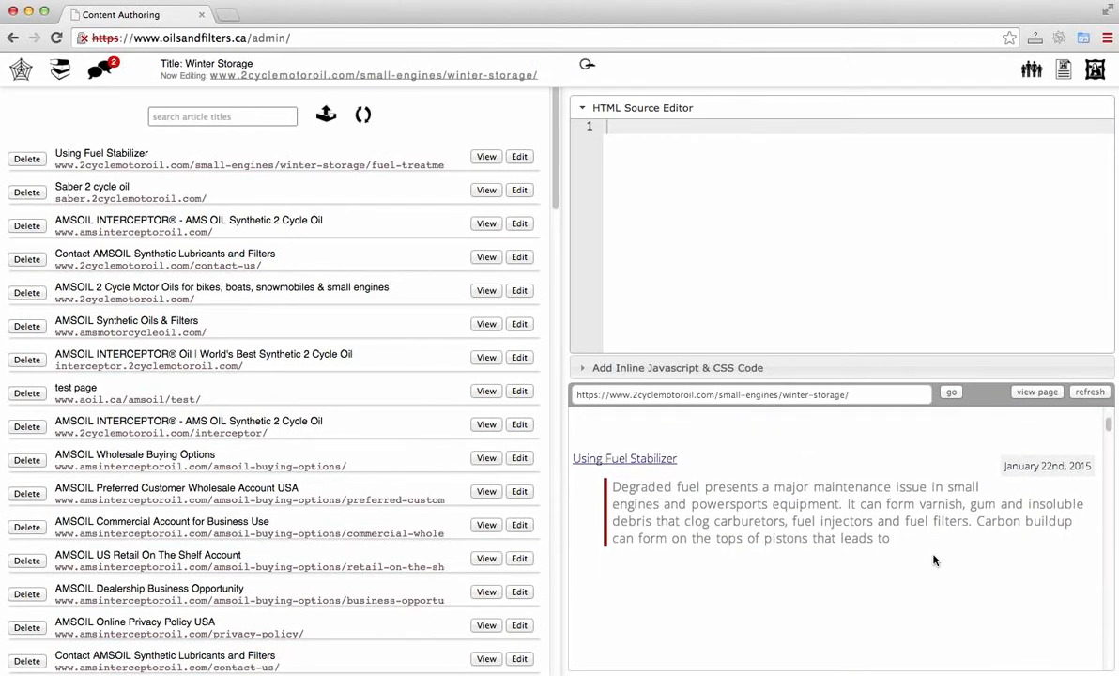
scroll(934, 561, "up", 1)
scroll(934, 561, "up", 3)
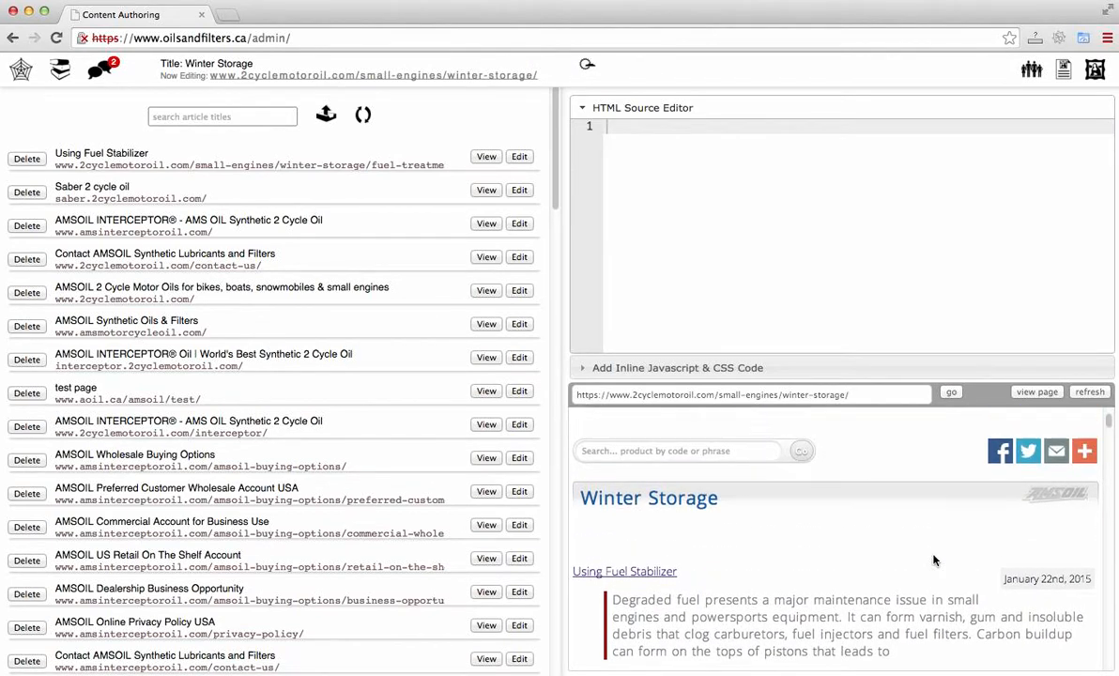
scroll(934, 560, "up", 1)
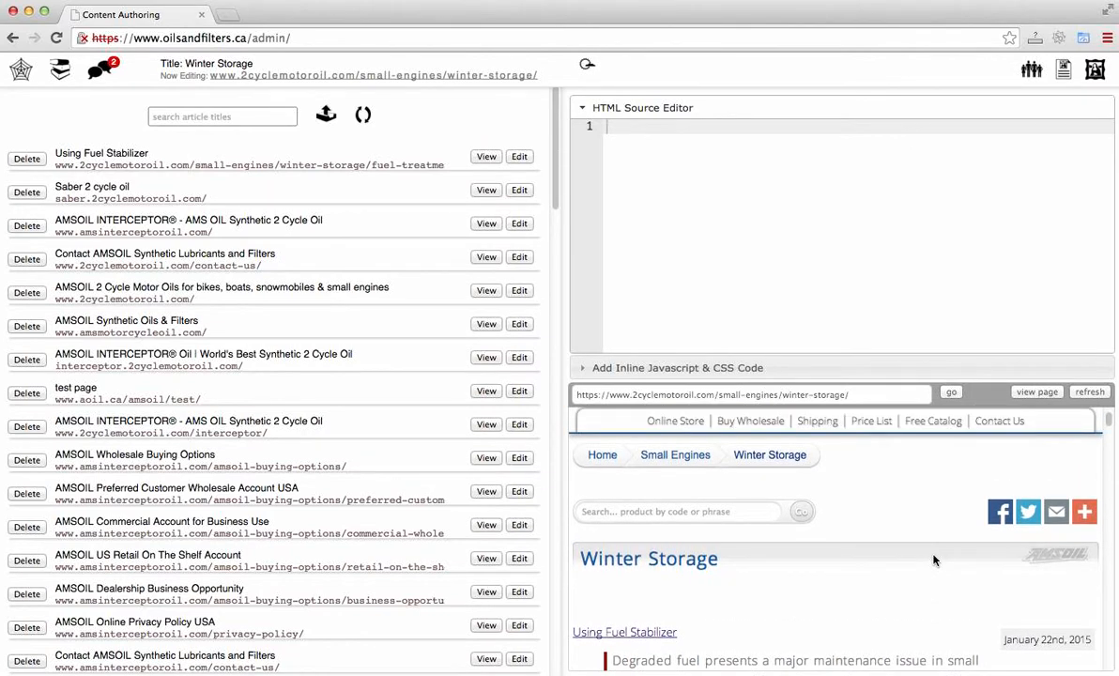